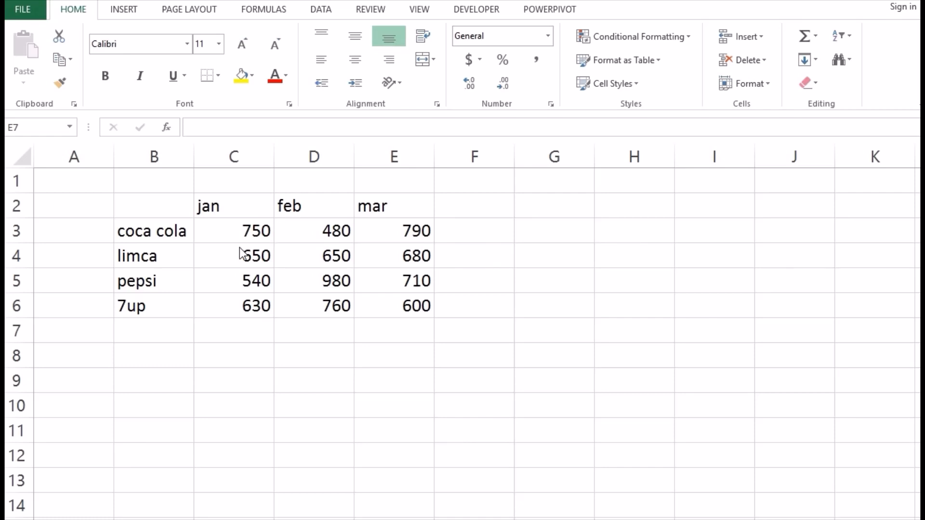
pyautogui.click(326, 283)
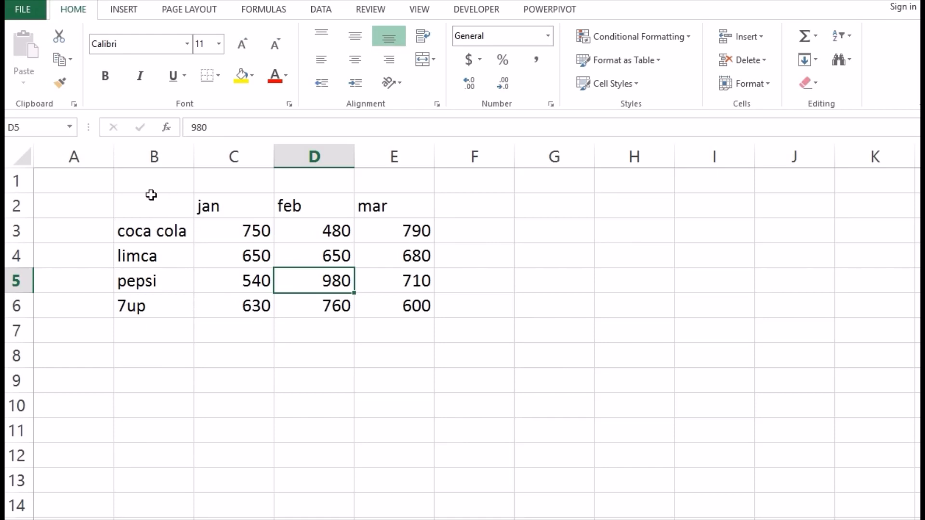
pyautogui.click(163, 206)
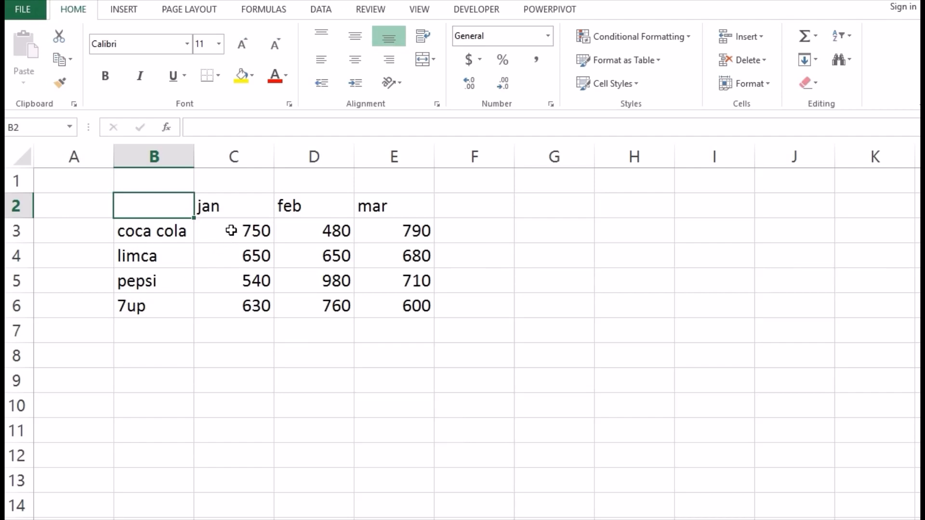
pyautogui.moveTo(231, 230); pyautogui.dragTo(384, 306)
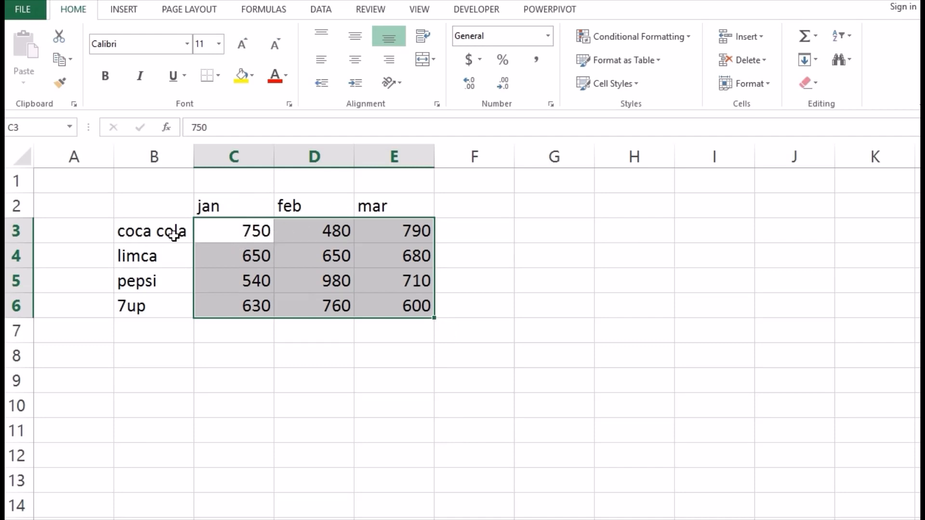
# Select the sales table B2:E6 and bring up the full list of chart types to insert.
pyautogui.moveTo(157, 202); pyautogui.dragTo(377, 304)
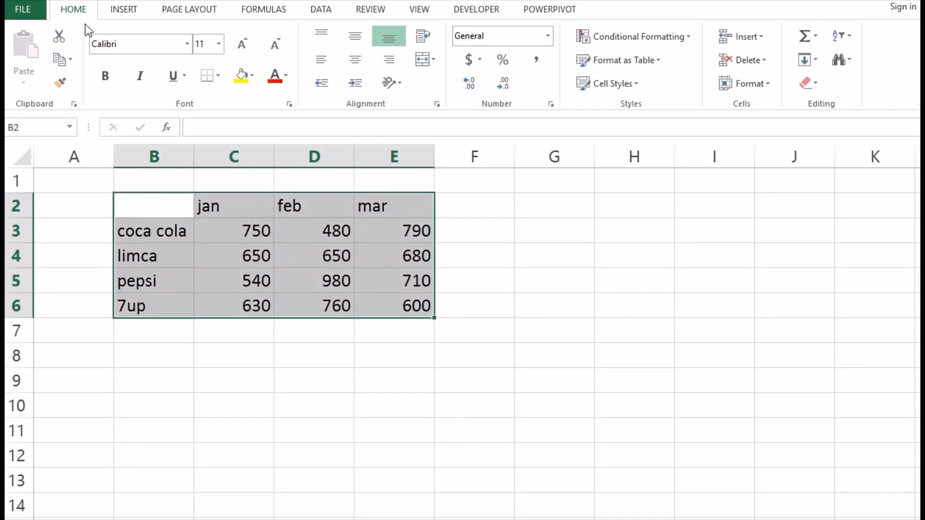
pyautogui.click(120, 11)
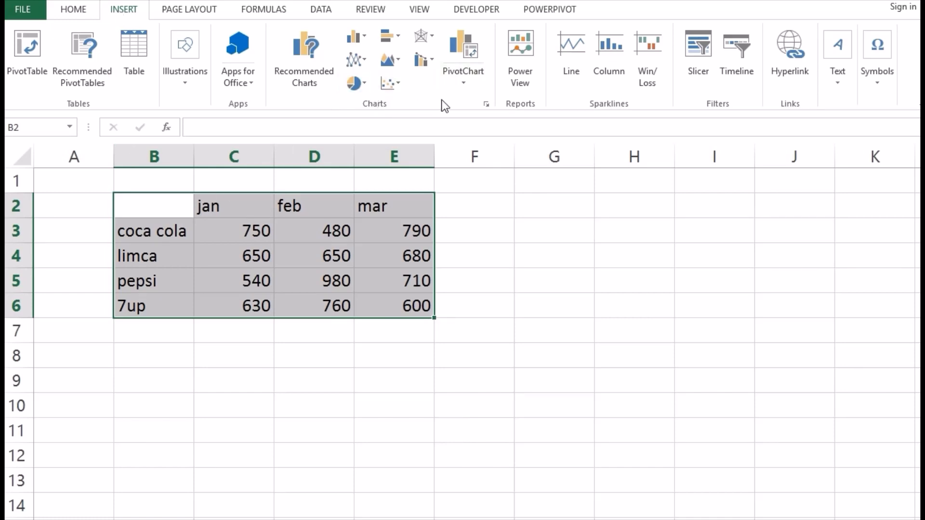
pyautogui.click(488, 104)
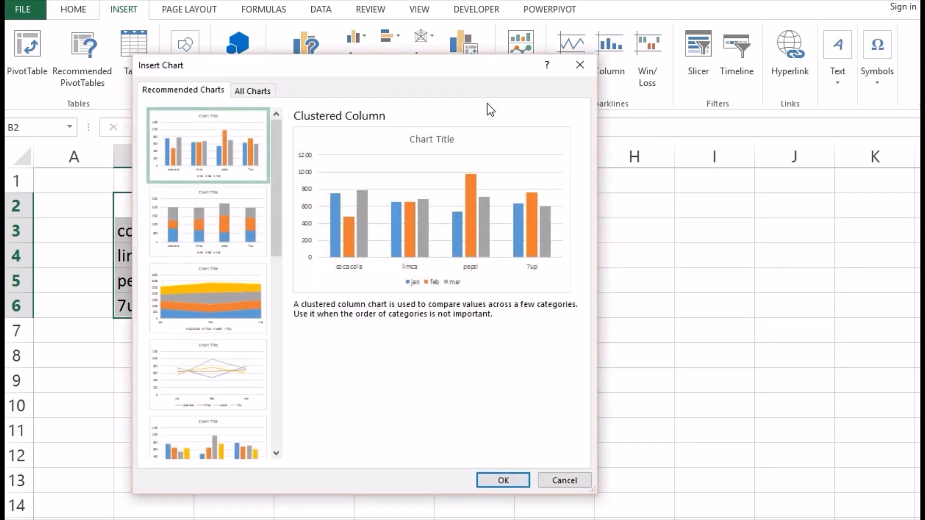
pyautogui.click(248, 91)
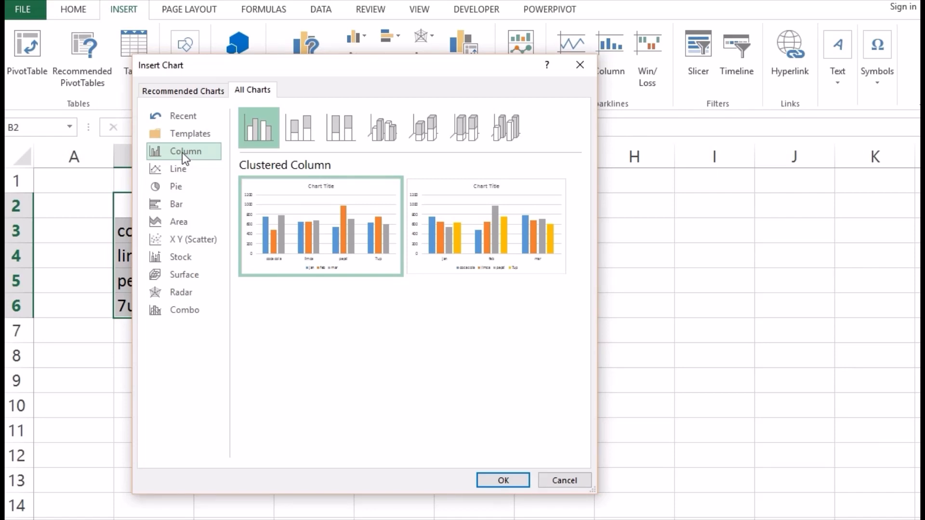
# Preview how the selected data looks in the pie, bar, area and column chart types.
pyautogui.click(174, 187)
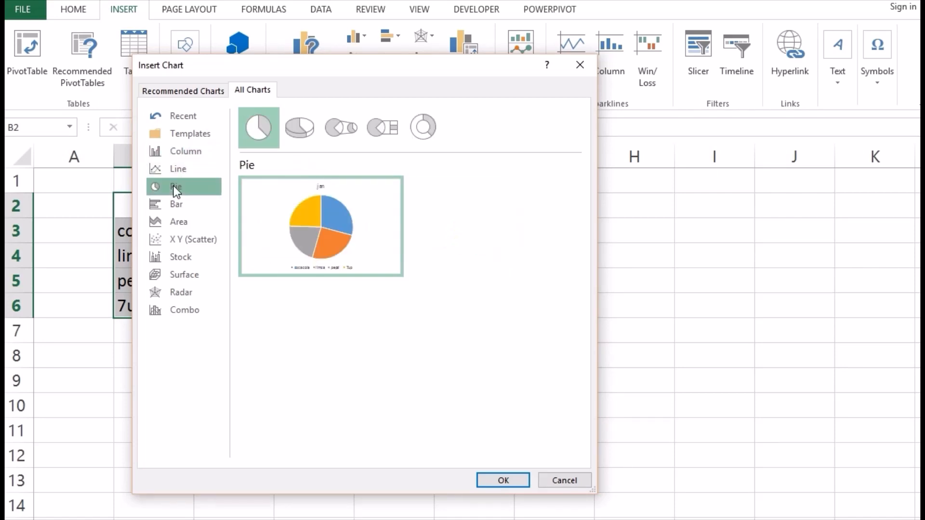
pyautogui.click(175, 202)
pyautogui.click(178, 222)
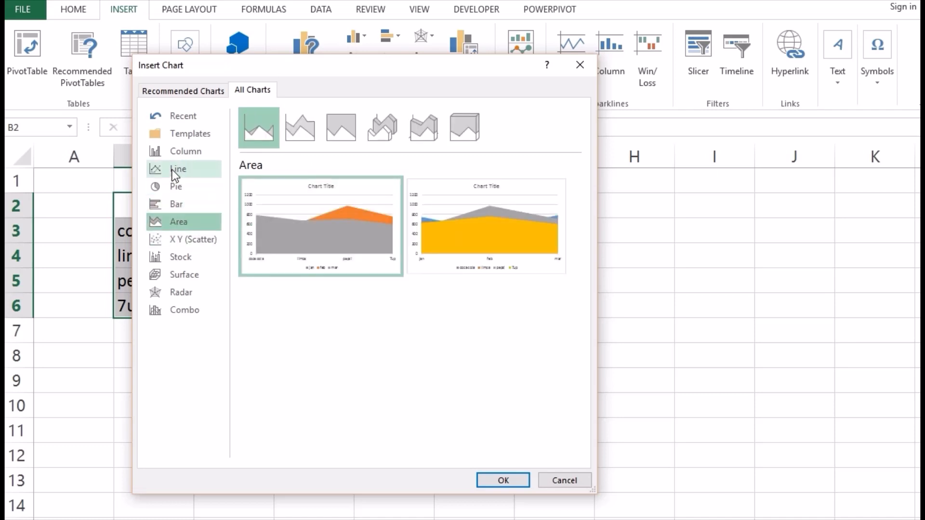
pyautogui.click(177, 152)
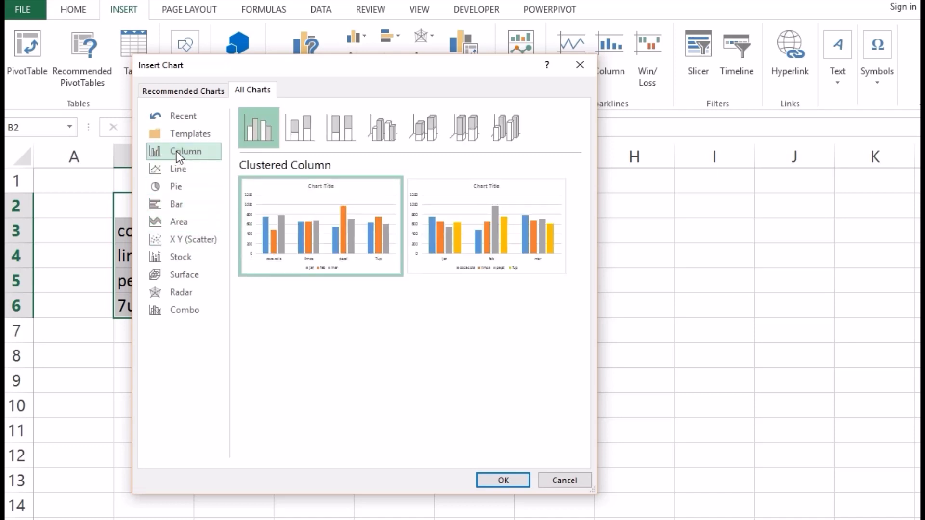
pyautogui.click(172, 189)
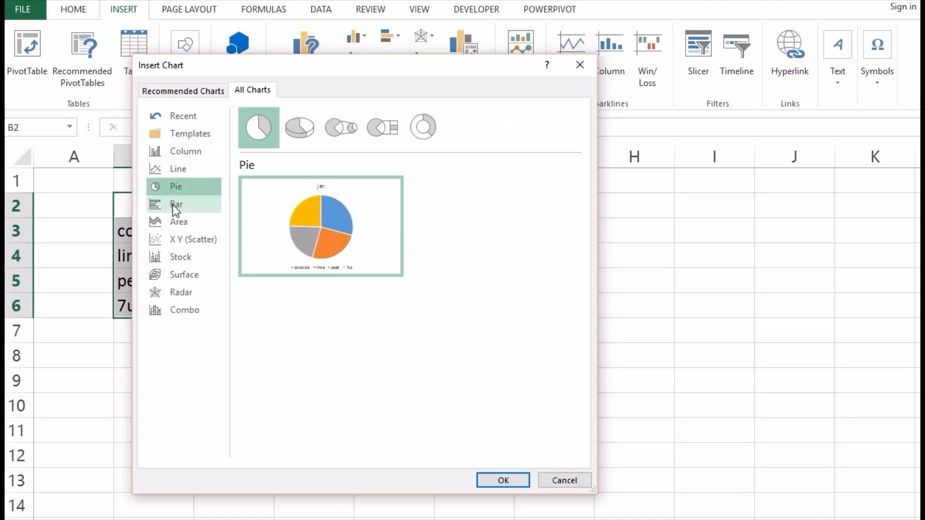
pyautogui.click(173, 204)
pyautogui.click(176, 156)
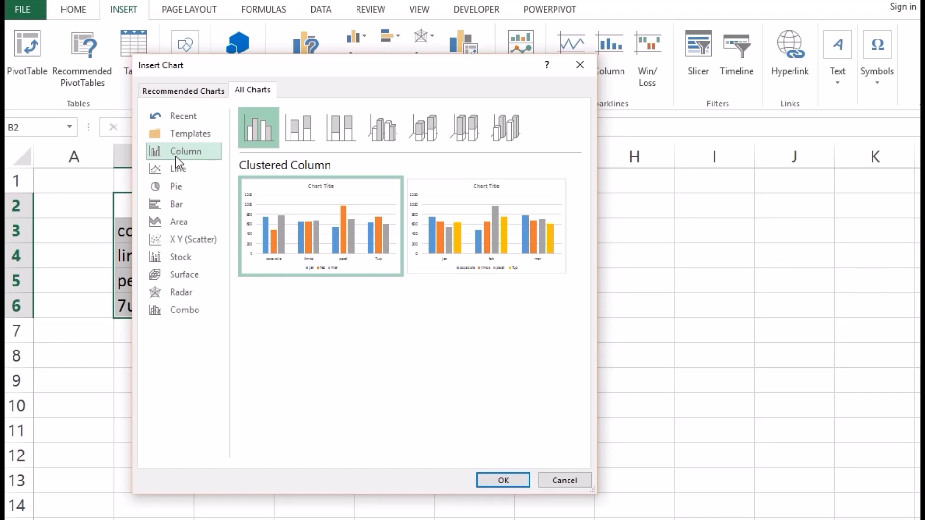
pyautogui.click(175, 185)
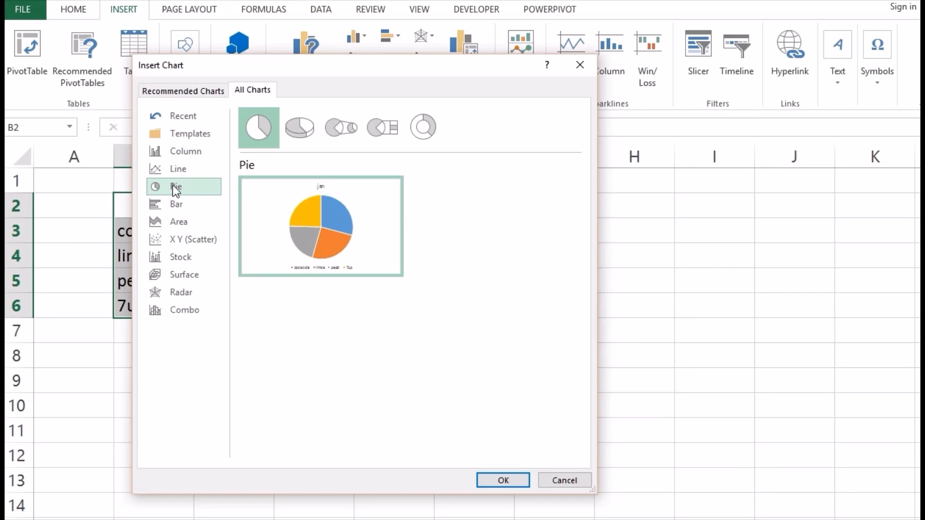
pyautogui.click(173, 204)
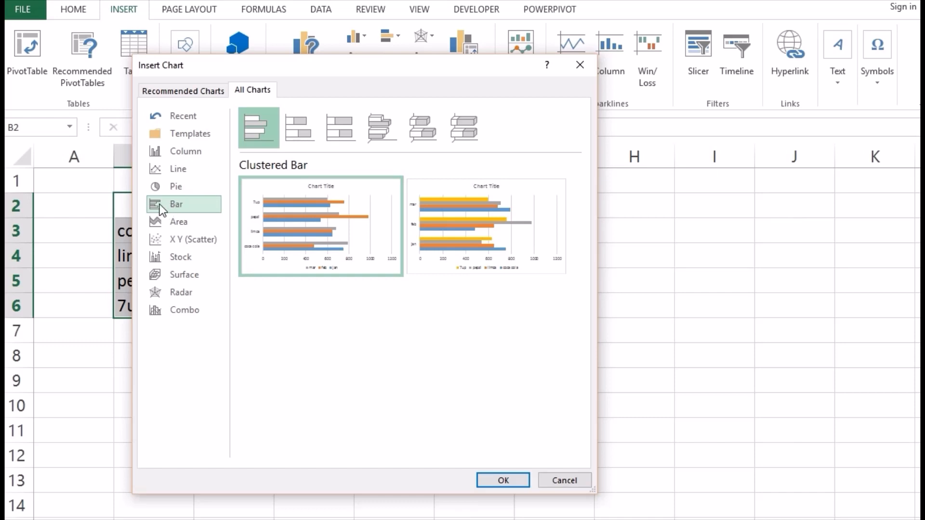
pyautogui.moveTo(265, 205)
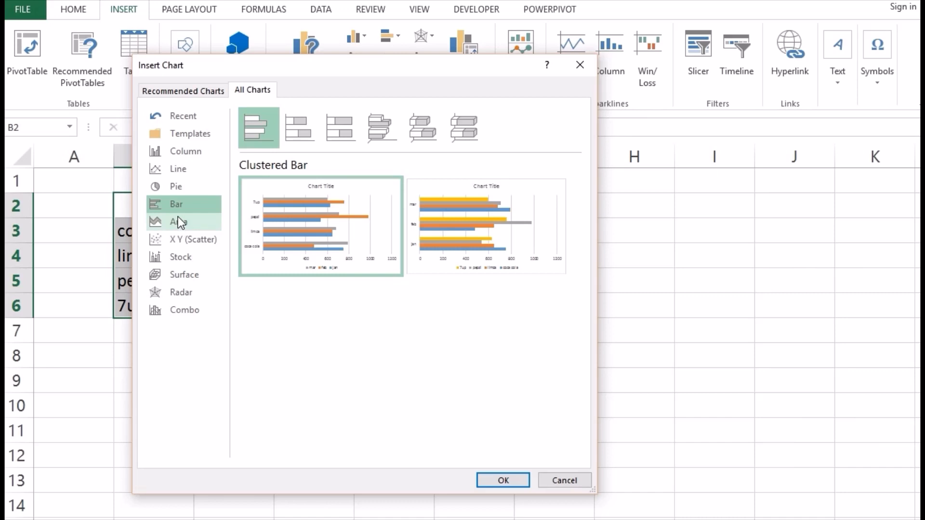
# Insert a clustered column chart grouped by product and move it up beside the product names.
pyautogui.click(184, 157)
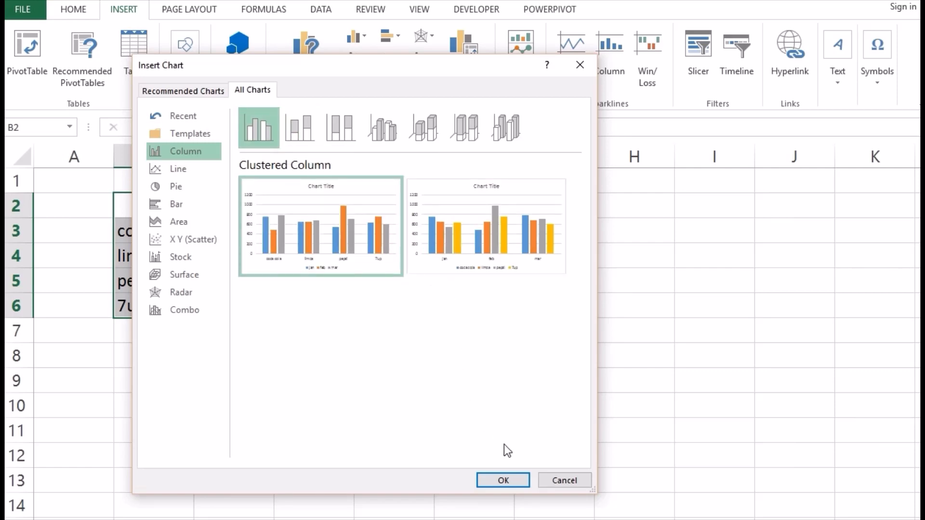
pyautogui.click(504, 480)
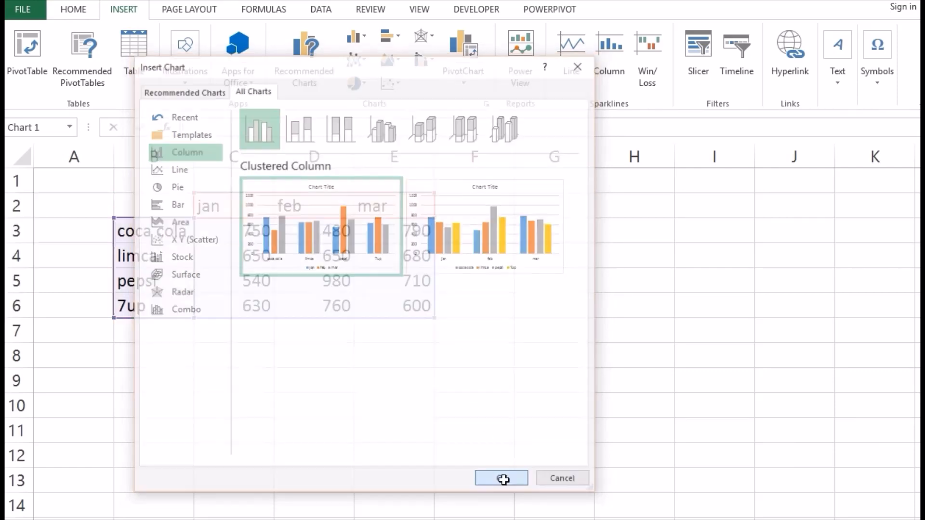
pyautogui.moveTo(560, 269); pyautogui.dragTo(624, 204)
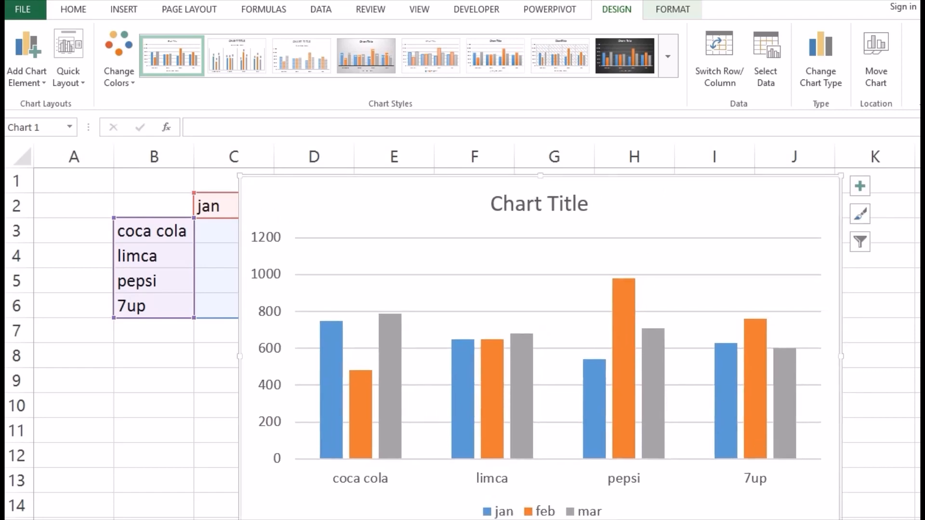
pyautogui.click(799, 519)
# Adjust the chart's plot area to be slightly smaller and move the chart right to uncover the jan column.
pyautogui.moveTo(637, 243); pyautogui.dragTo(673, 227)
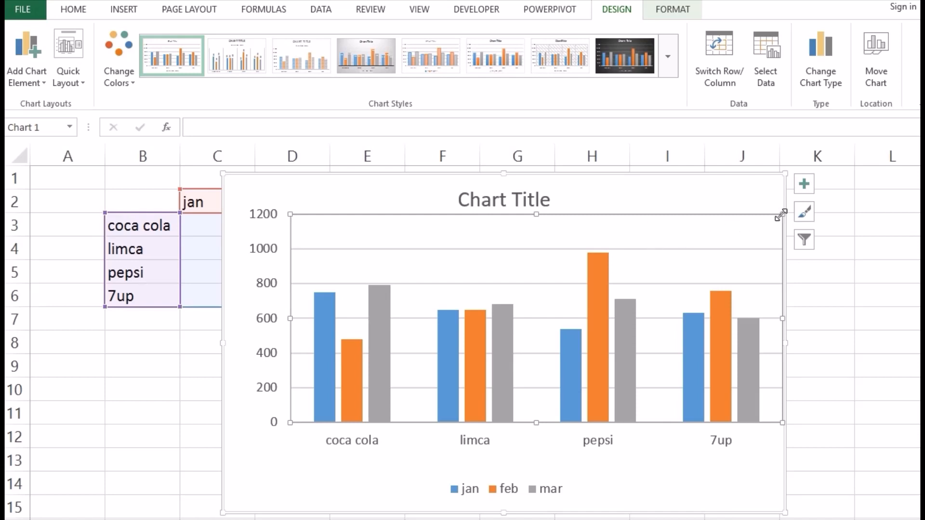
pyautogui.moveTo(781, 214); pyautogui.dragTo(744, 231)
pyautogui.moveTo(680, 196); pyautogui.dragTo(737, 200)
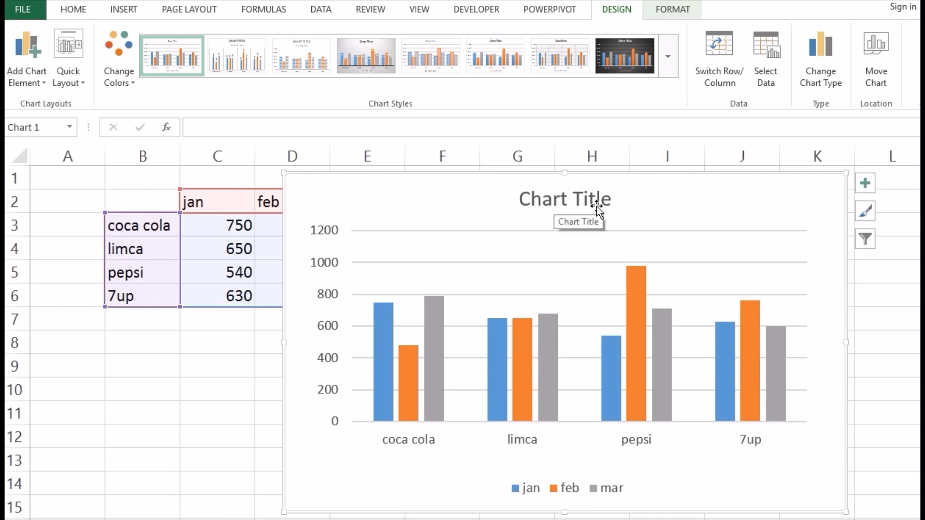
# Apply the chart style with a dark gradient background and shaded columns to the column chart.
pyautogui.click(571, 253)
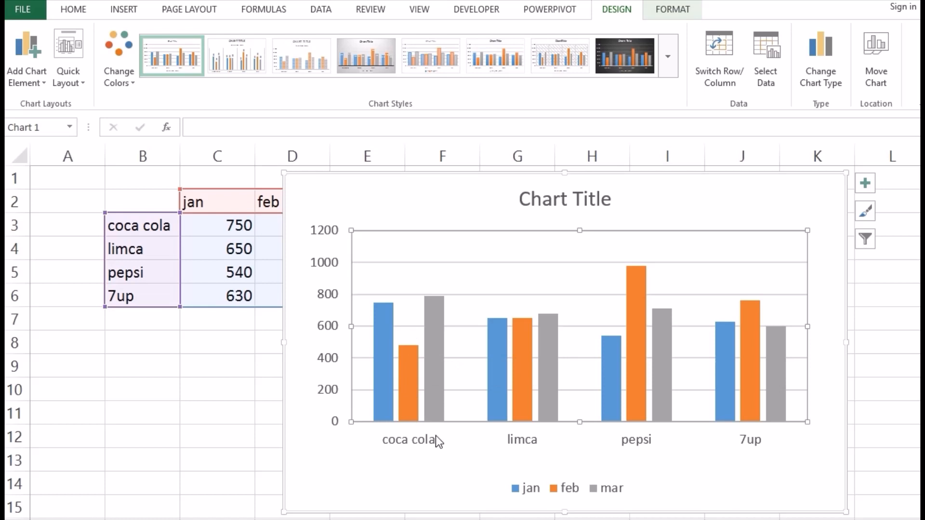
pyautogui.moveTo(435, 345)
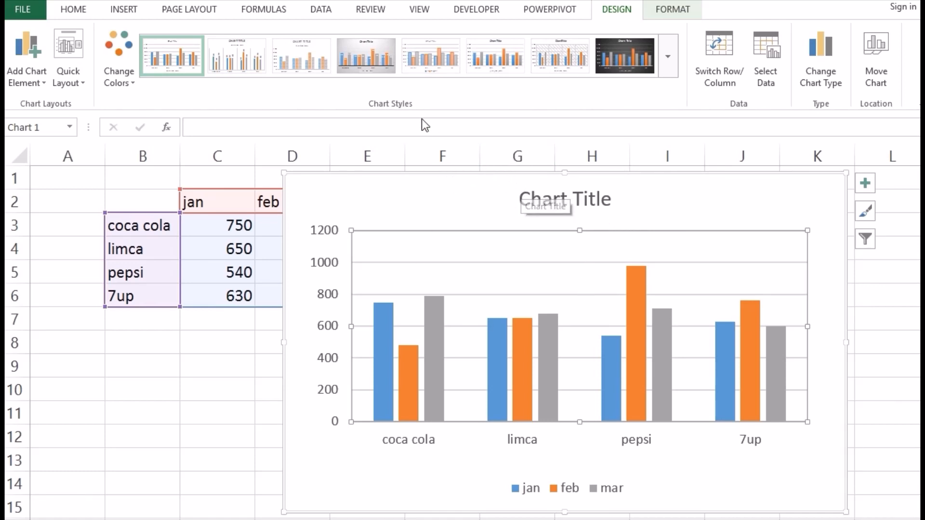
pyautogui.click(666, 60)
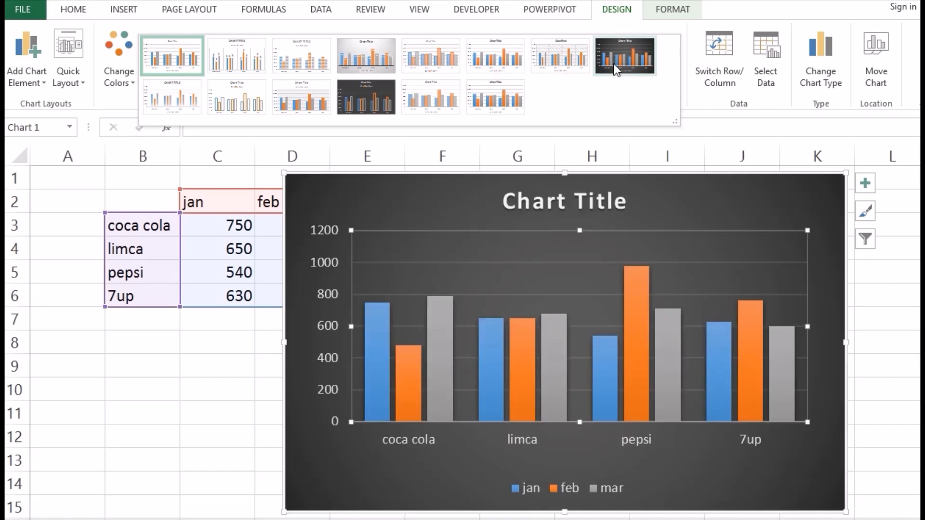
pyautogui.click(625, 61)
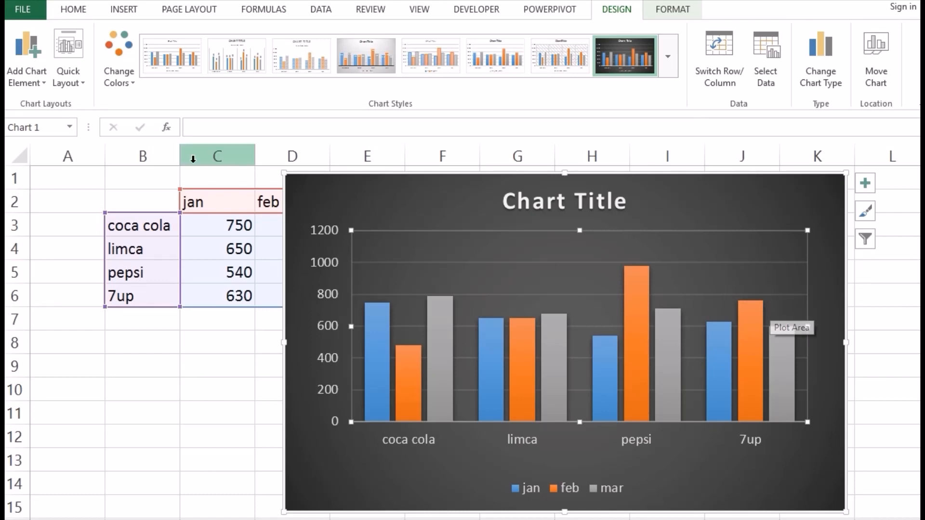
# Change the chart's colors to the Colorful palette that starts with green, blue and yellow.
pyautogui.click(134, 78)
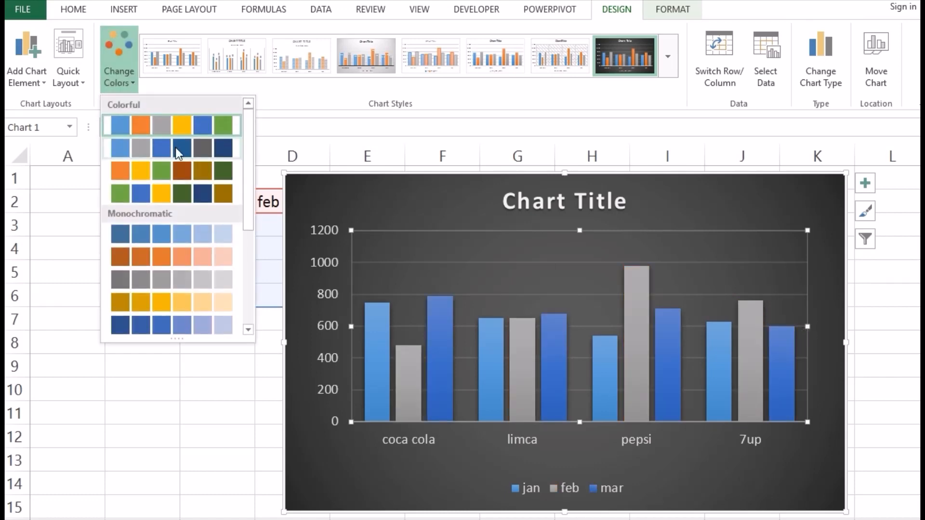
pyautogui.click(157, 194)
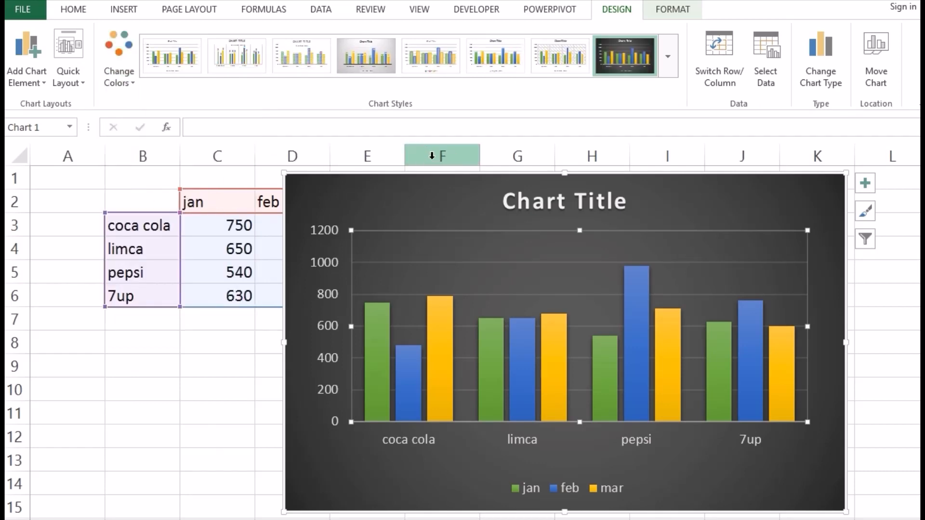
pyautogui.click(339, 376)
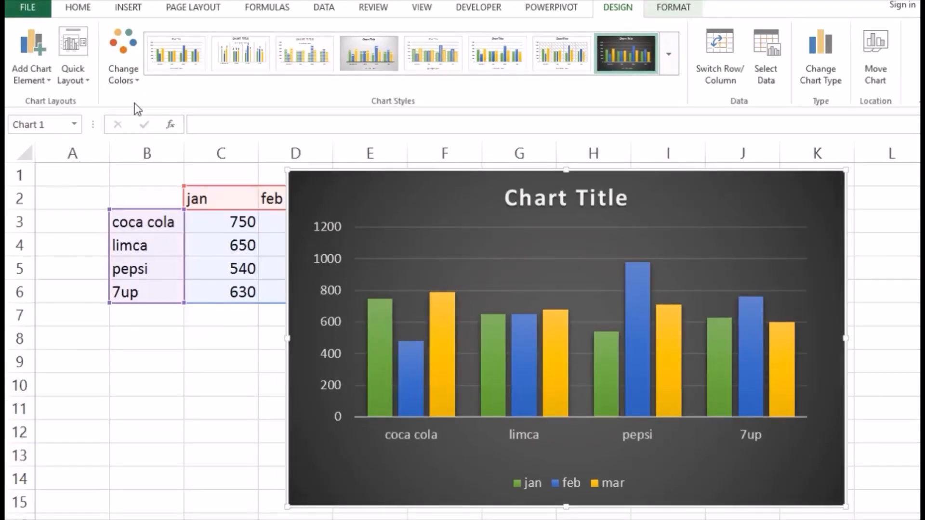
pyautogui.click(85, 80)
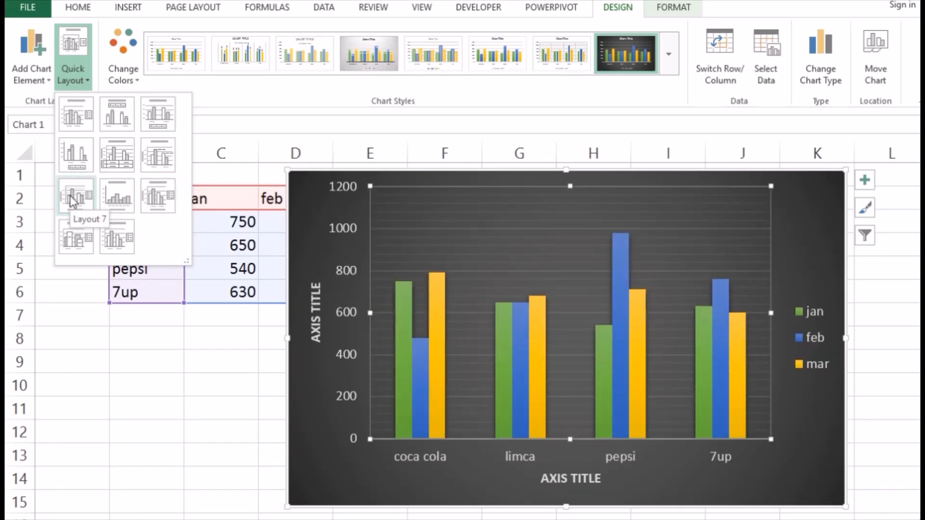
pyautogui.click(88, 85)
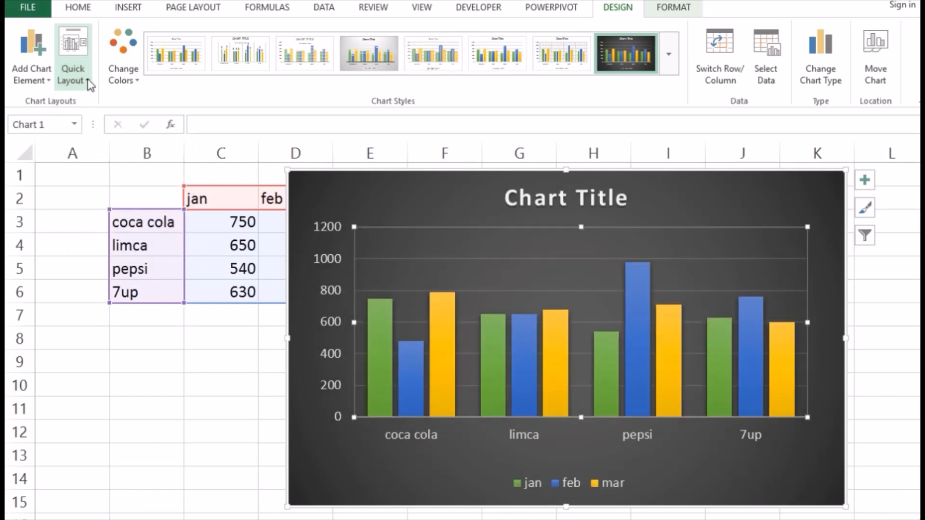
# Add a primary horizontal axis title to the chart with the text "product".
pyautogui.click(48, 80)
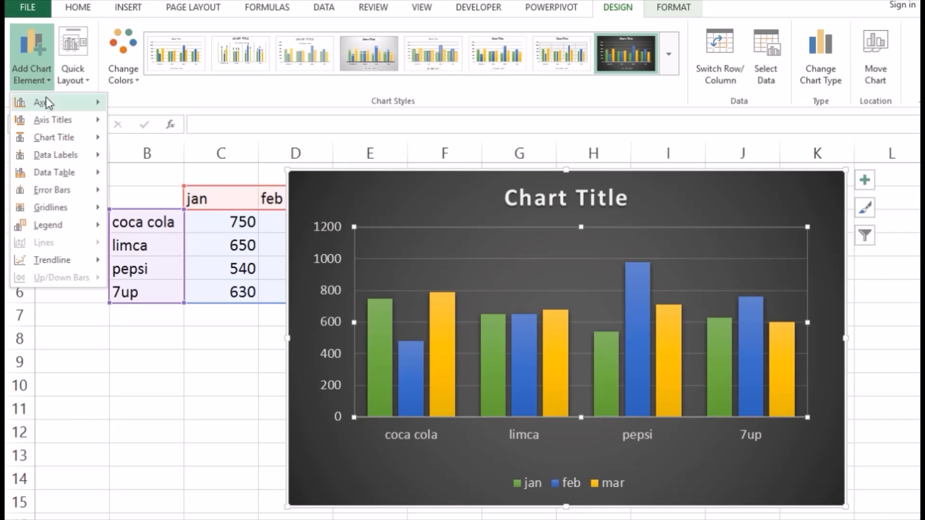
pyautogui.moveTo(46, 102)
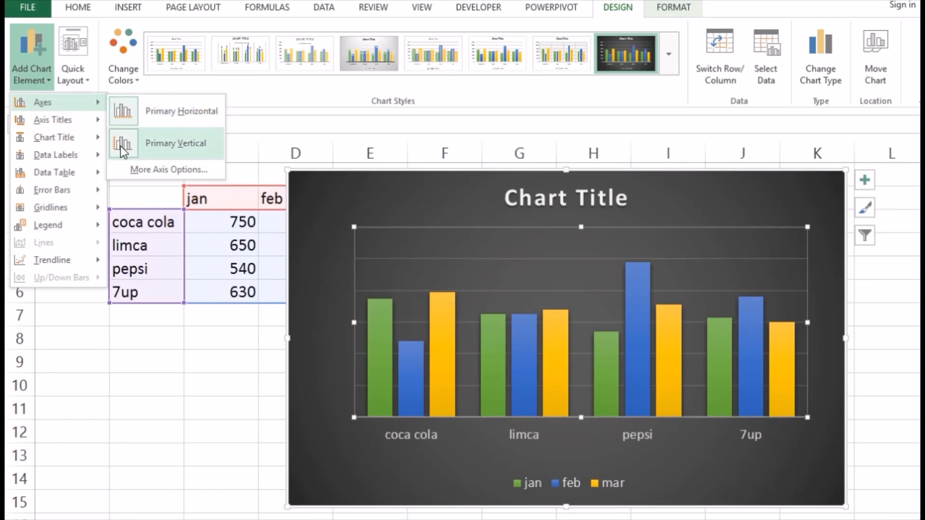
pyautogui.moveTo(56, 122)
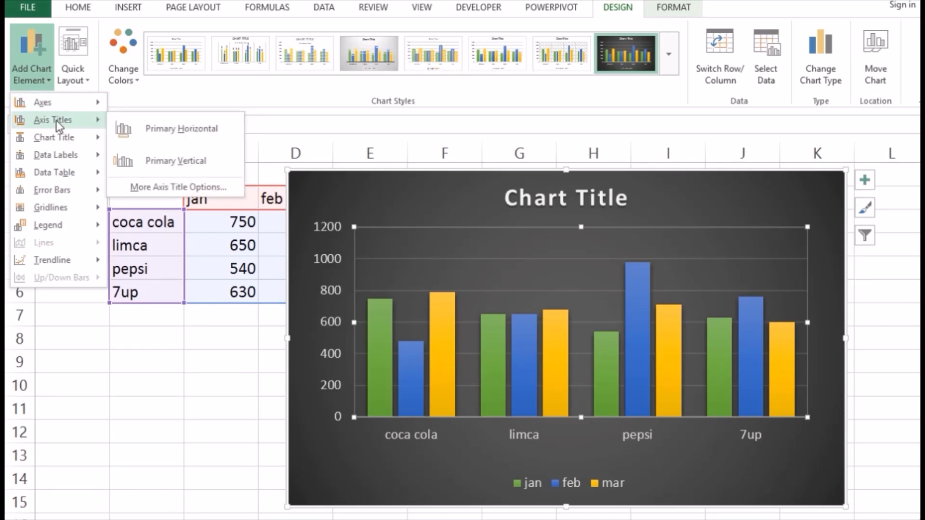
pyautogui.click(185, 133)
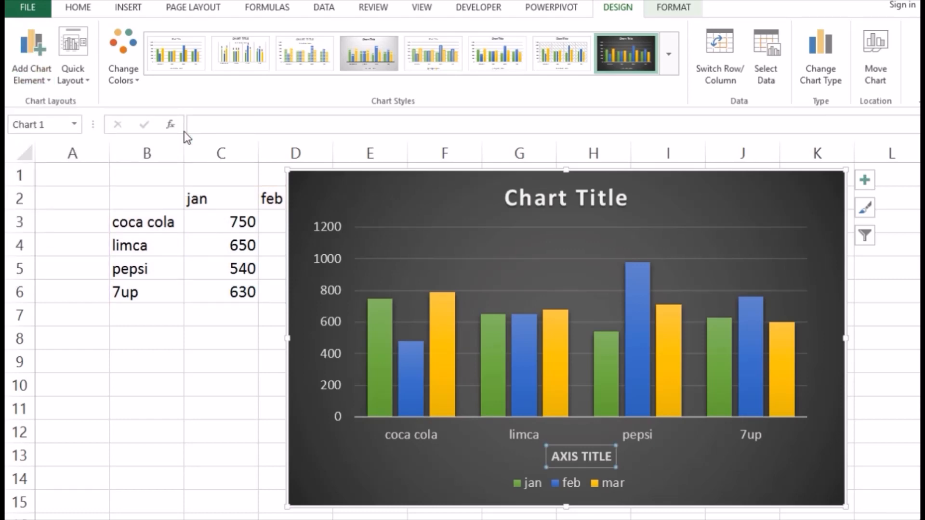
pyautogui.write('product')
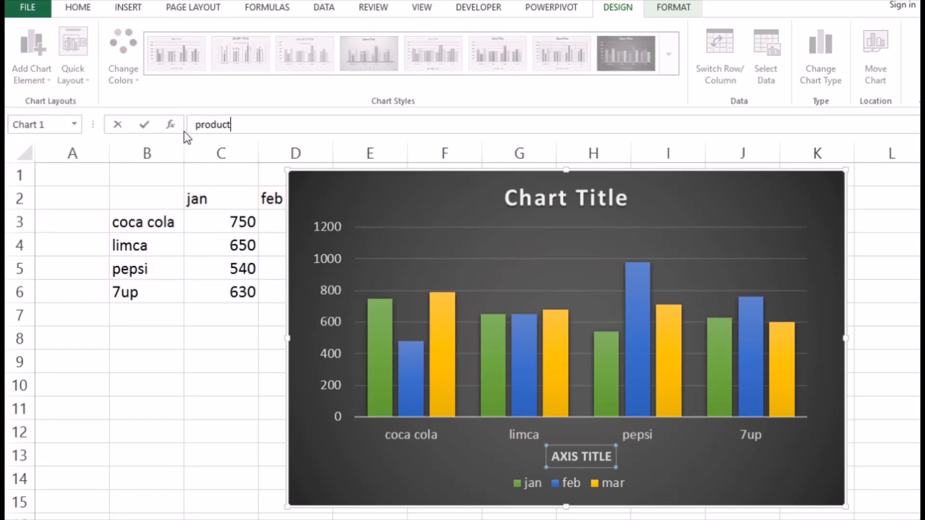
pyautogui.press('Return')
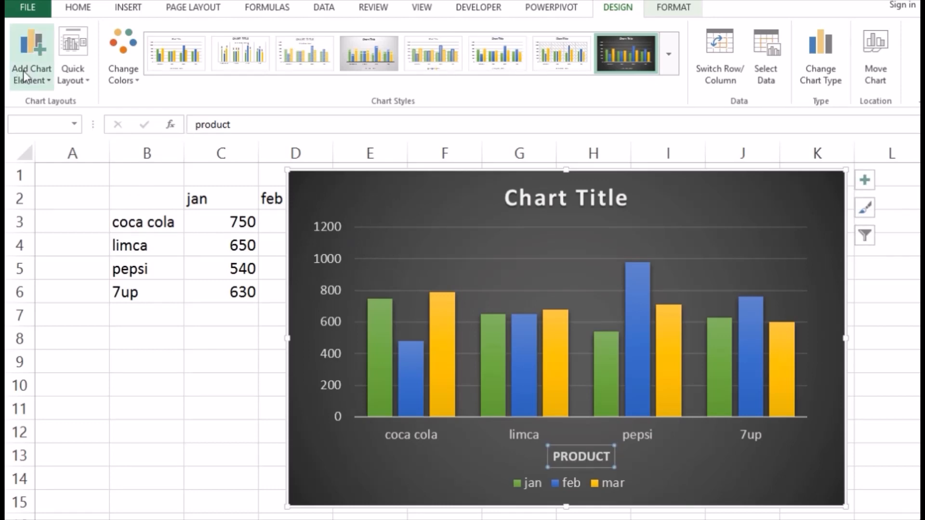
# Add a primary vertical axis title to the chart with the text "values in rs.".
pyautogui.click(43, 84)
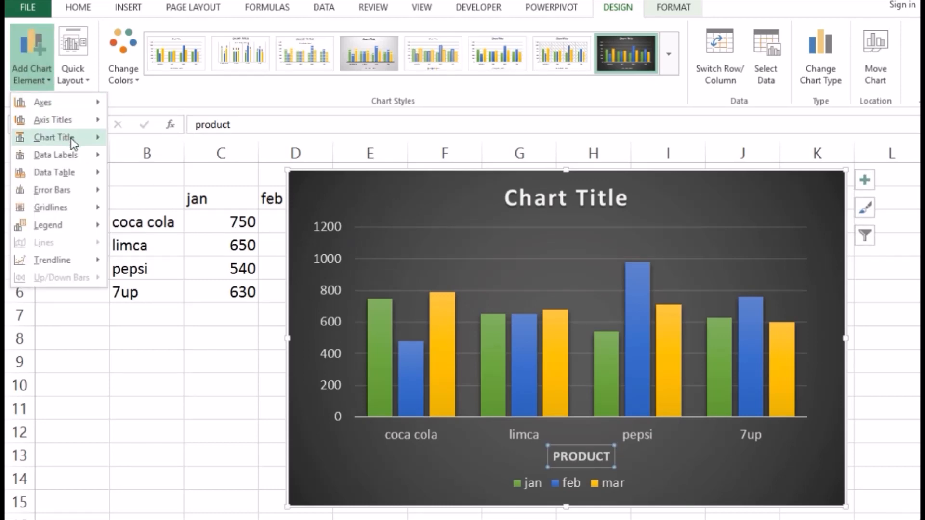
pyautogui.moveTo(73, 143)
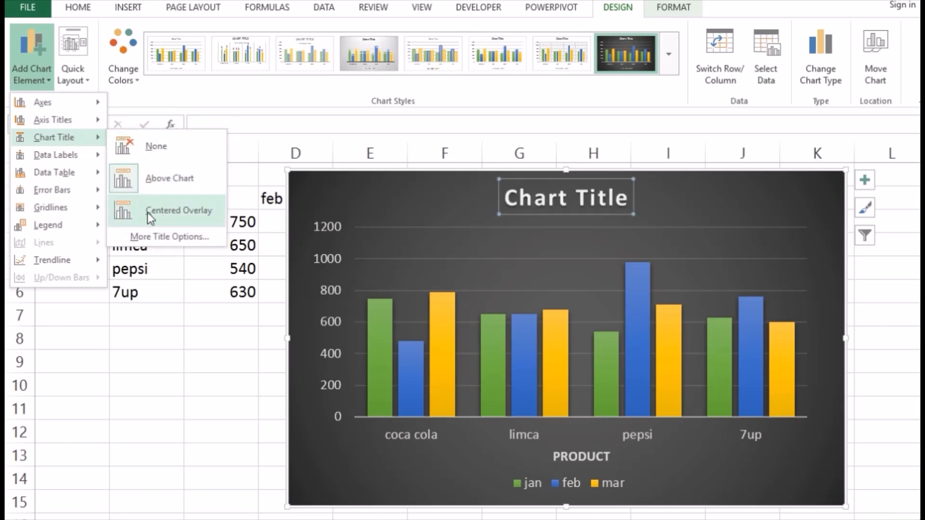
pyautogui.moveTo(72, 119)
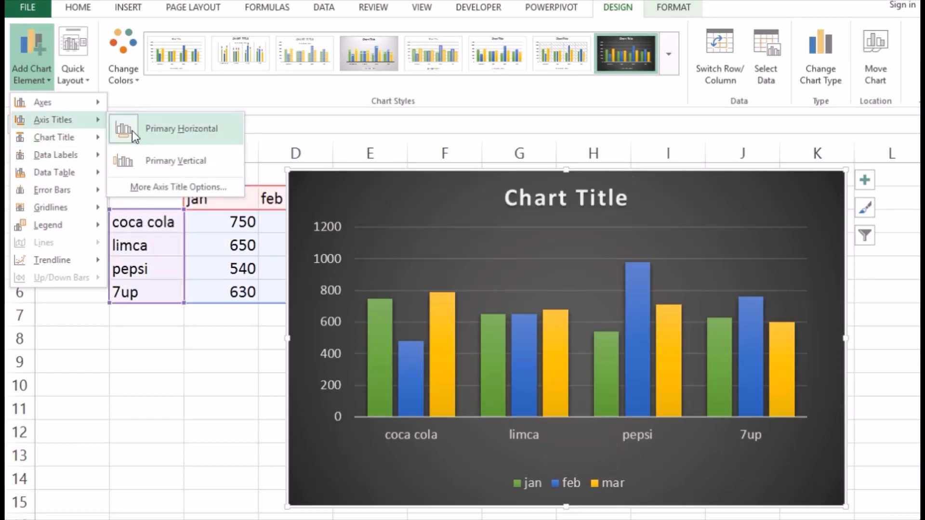
pyautogui.click(131, 164)
pyautogui.write('v')
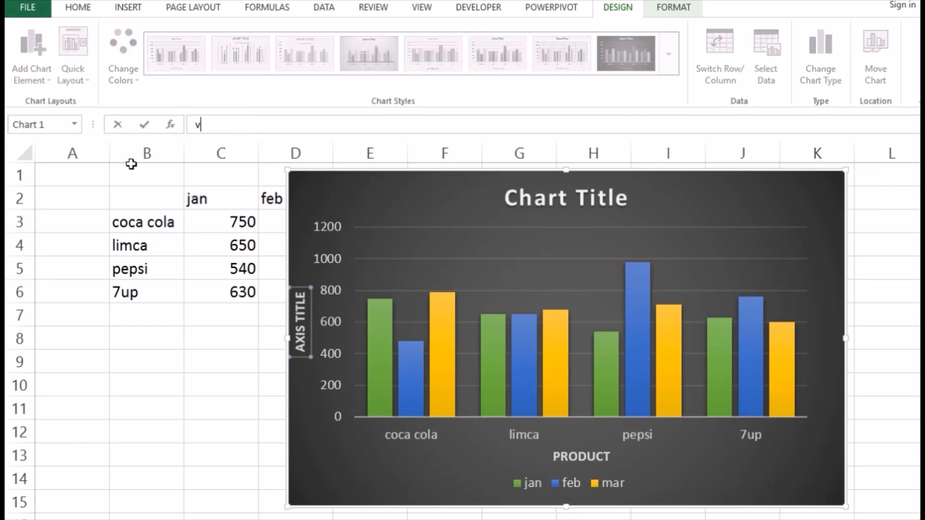
pyautogui.write('alues in rs.')
pyautogui.press('Return')
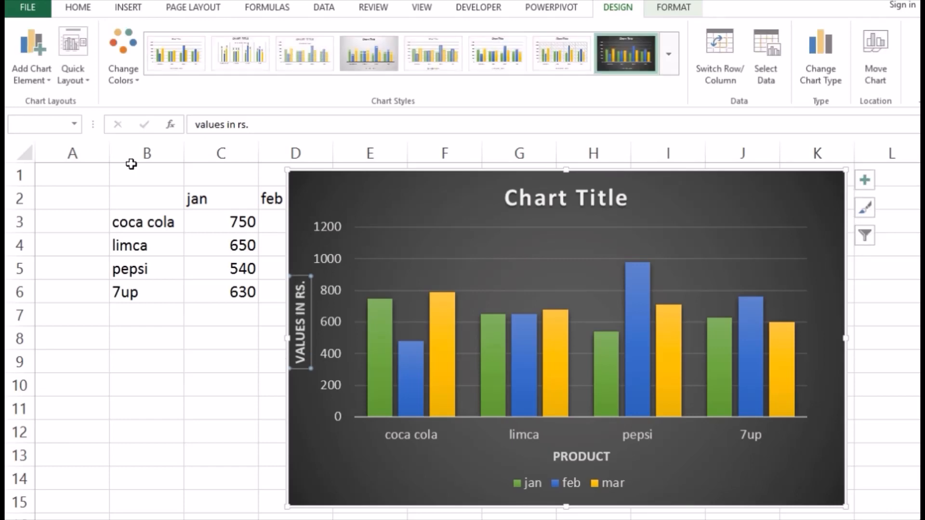
# Place the chart title above the chart and set its text to "monthly sales report".
pyautogui.click(40, 73)
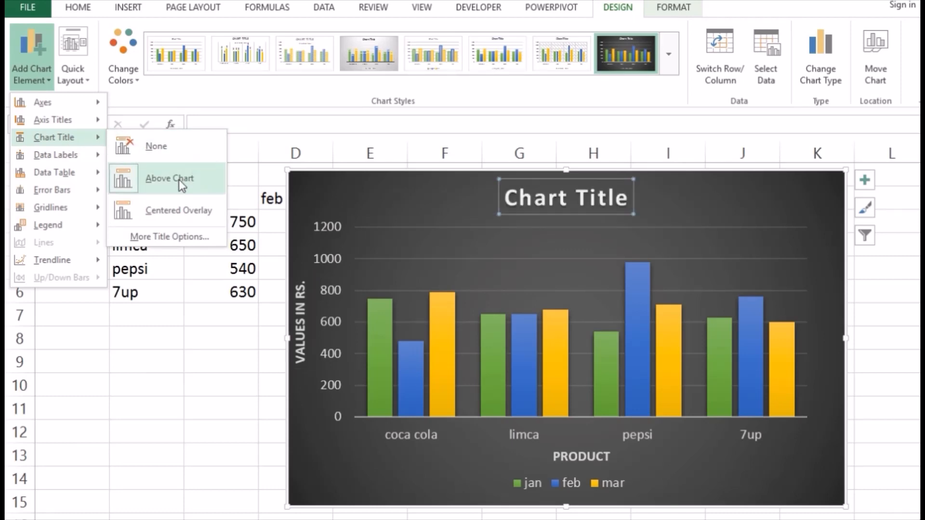
pyautogui.click(178, 180)
pyautogui.write('m')
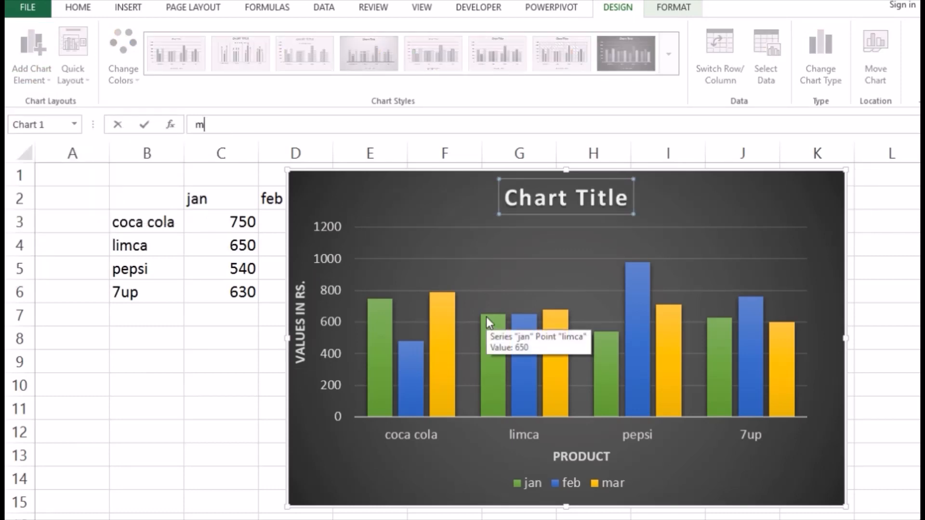
pyautogui.write('onthly sales report')
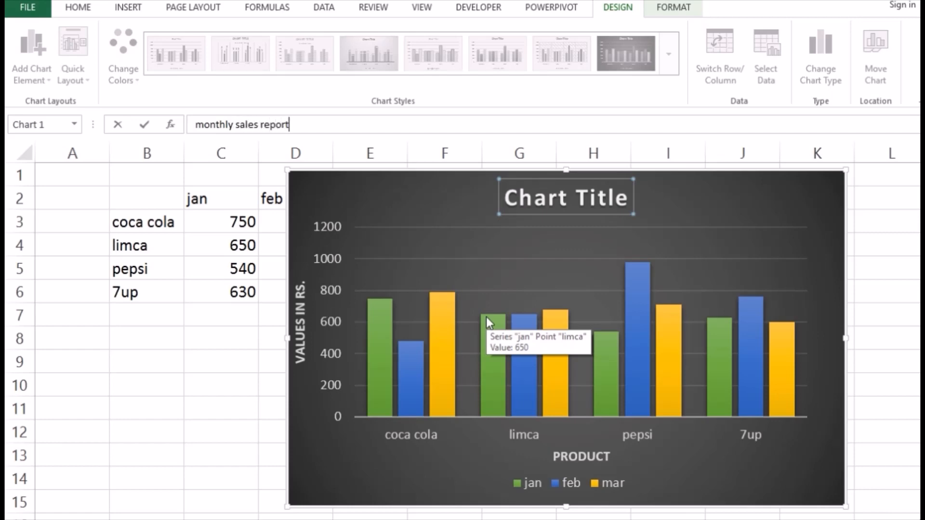
pyautogui.press('Return')
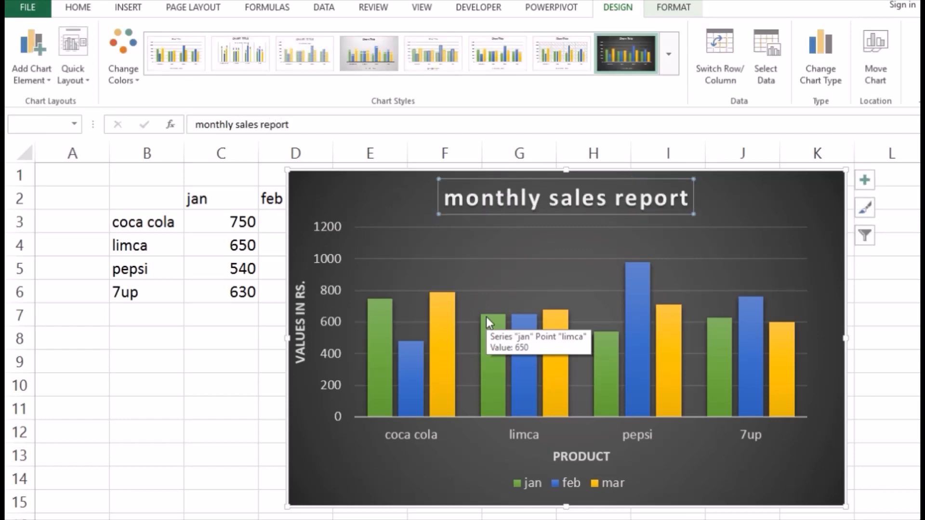
# Add data labels to all the chart's columns at the Outside End position.
pyautogui.click(35, 80)
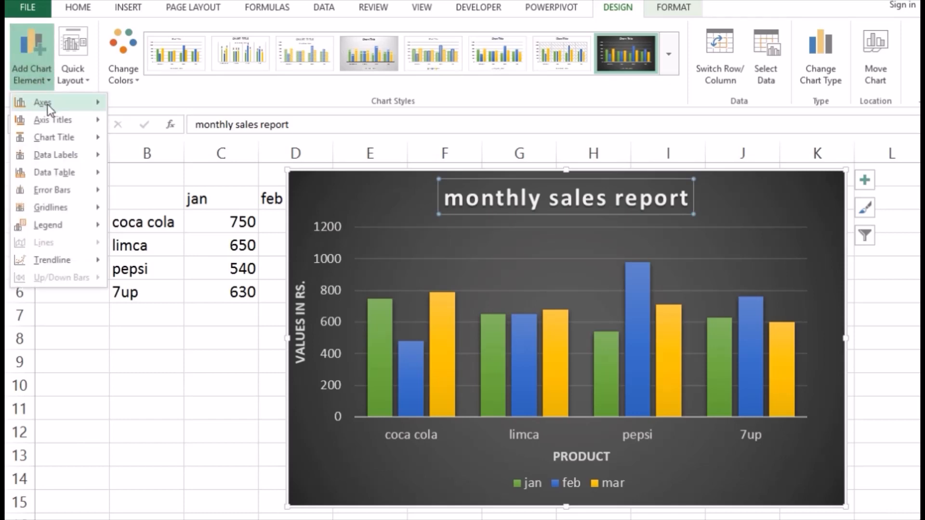
pyautogui.moveTo(69, 161)
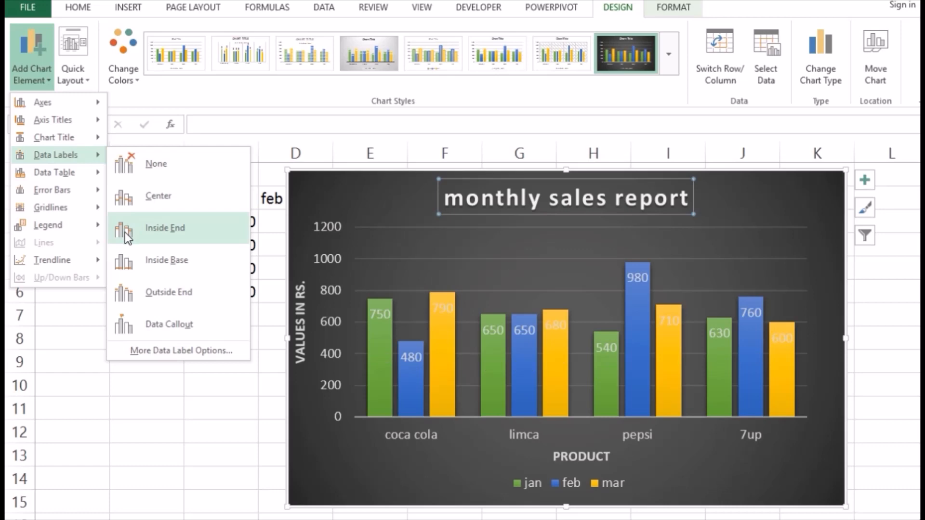
pyautogui.click(131, 297)
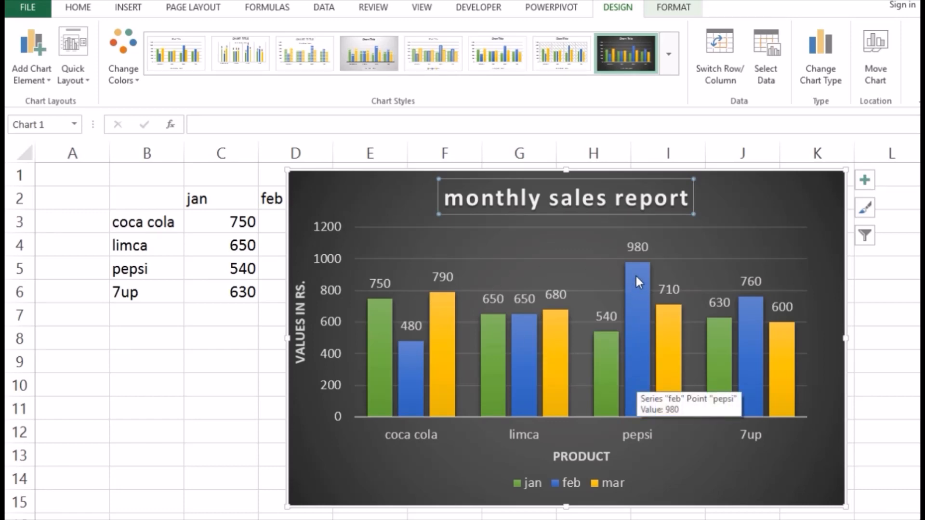
# Preview the gridline and legend options for the chart and set the legend position to Bottom.
pyautogui.click(31, 75)
pyautogui.moveTo(70, 178)
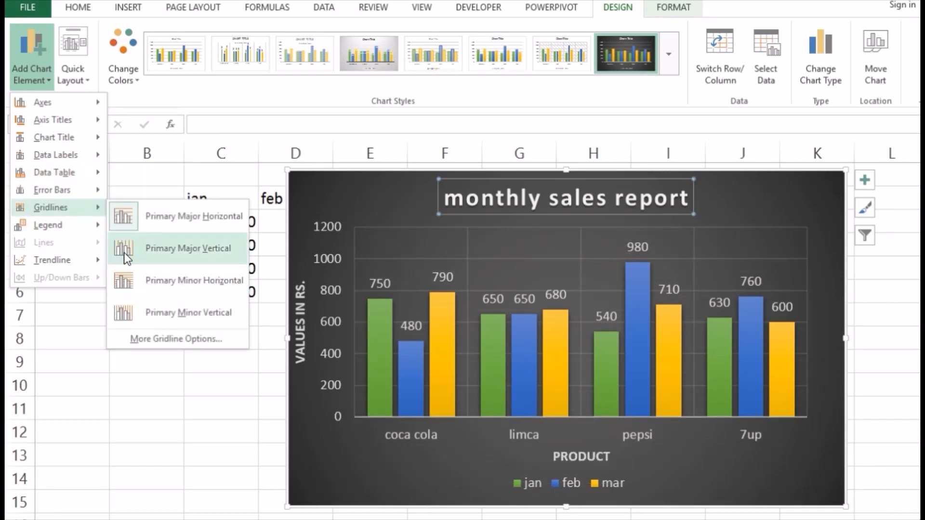
pyautogui.moveTo(71, 225)
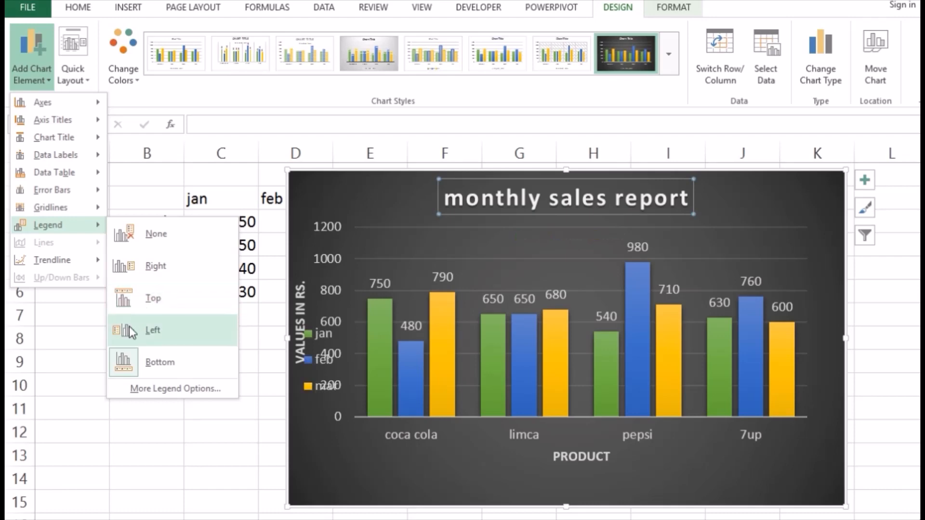
pyautogui.click(132, 365)
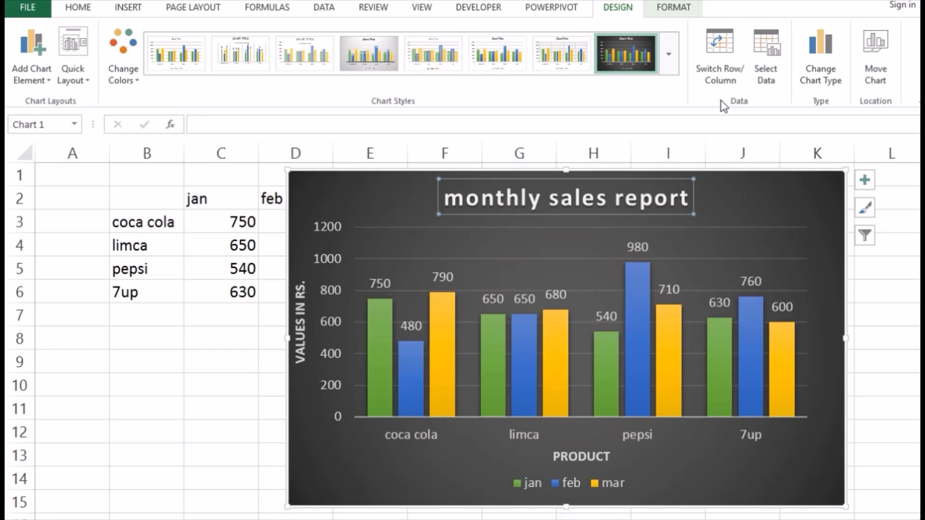
# Switch the chart's rows and columns so the months are the axis categories and the drinks are the series.
pyautogui.click(723, 55)
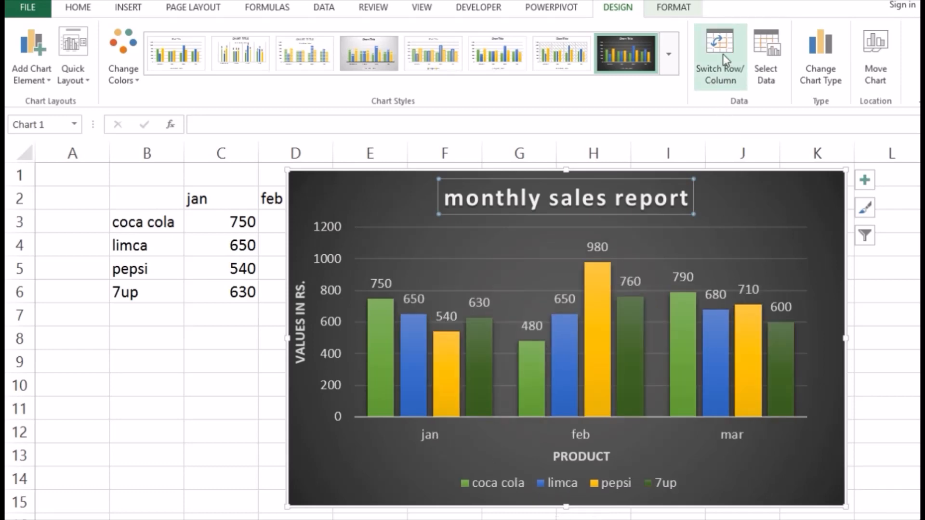
pyautogui.click(722, 54)
pyautogui.click(723, 54)
# Try B2:D6 and B2:F6 as the chart's data range on Sheet1, and set it back to B2:E6.
pyautogui.click(764, 72)
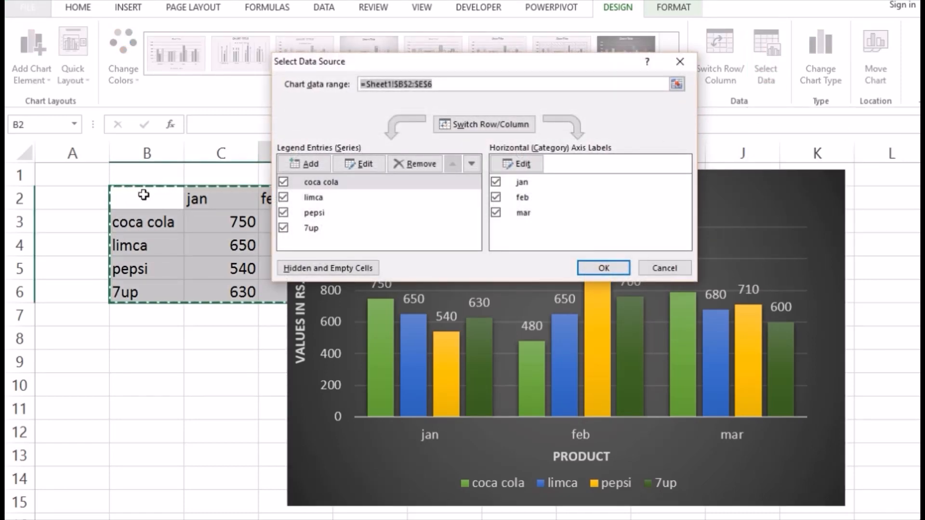
pyautogui.moveTo(130, 195); pyautogui.dragTo(267, 293)
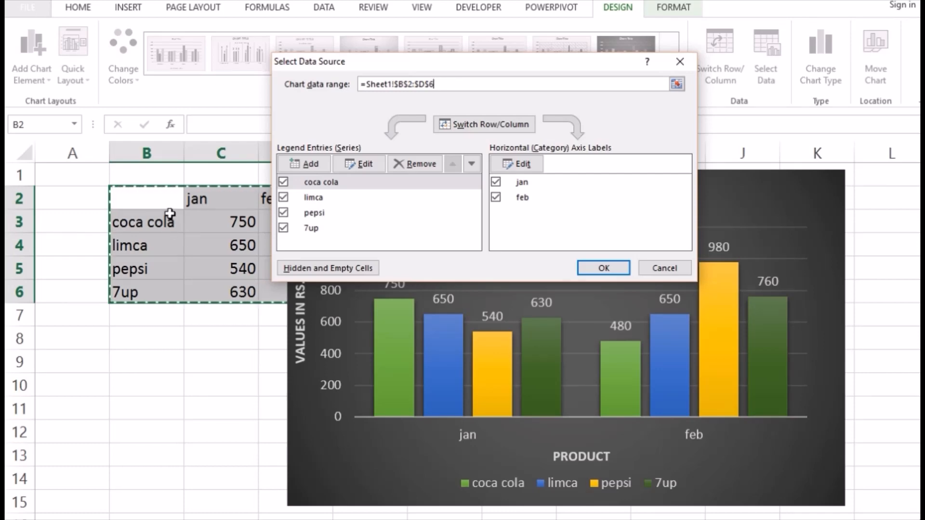
pyautogui.moveTo(149, 207); pyautogui.dragTo(440, 293)
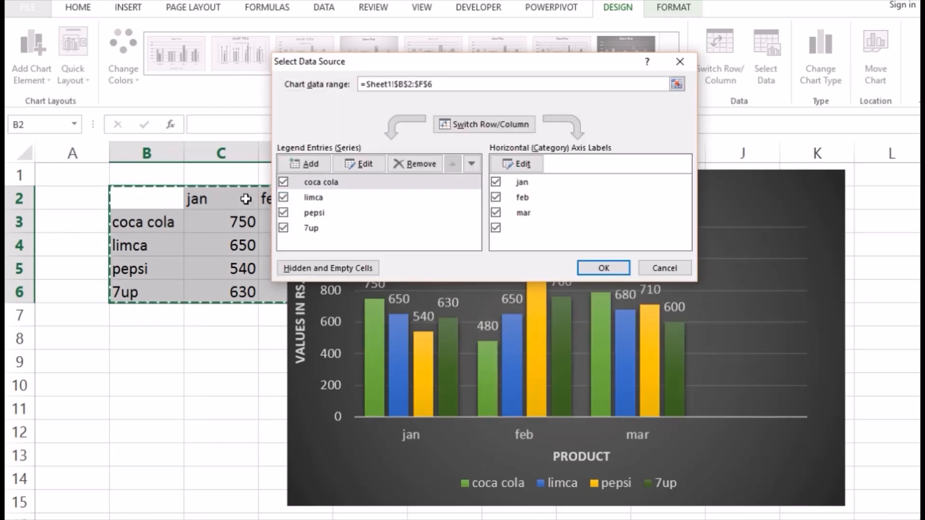
pyautogui.moveTo(157, 197); pyautogui.dragTo(386, 302)
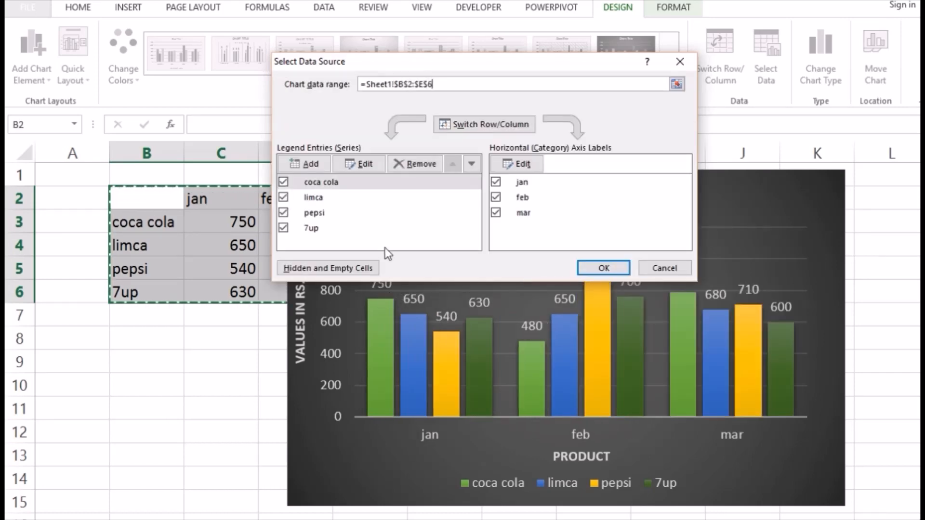
pyautogui.click(591, 265)
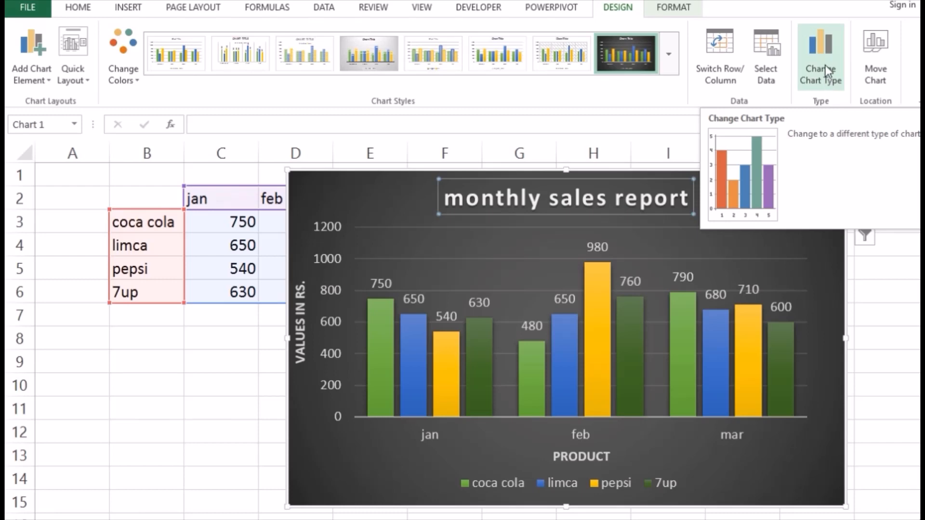
# Preview the stacked and 3-D clustered column types and change the chart type to 3-D Column.
pyautogui.click(824, 61)
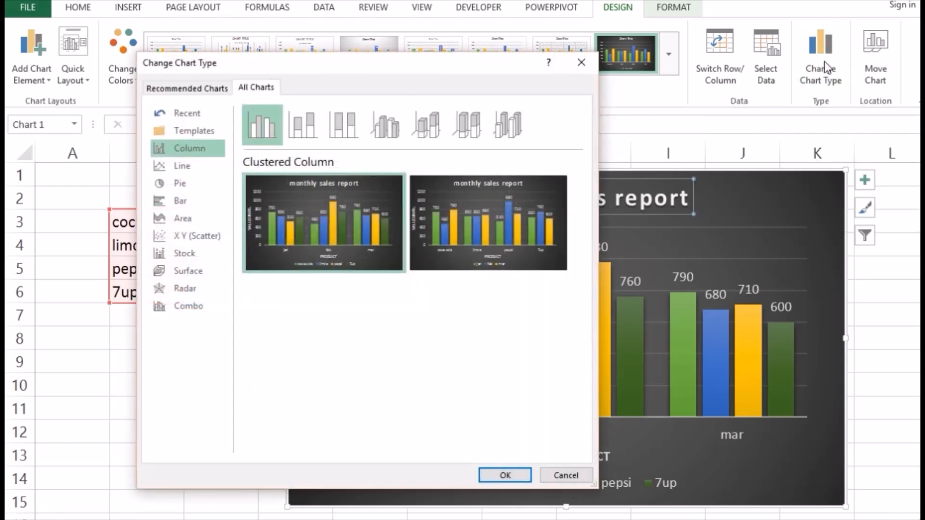
pyautogui.click(308, 131)
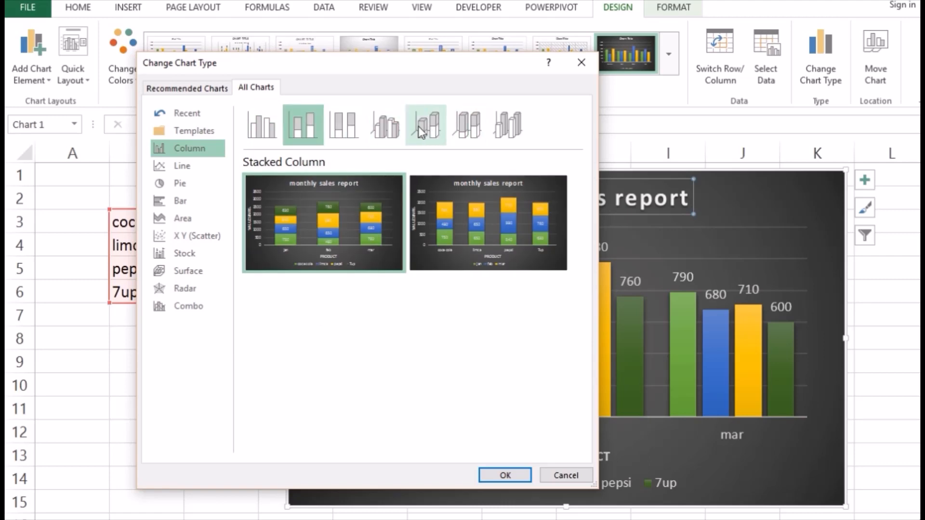
pyautogui.click(394, 129)
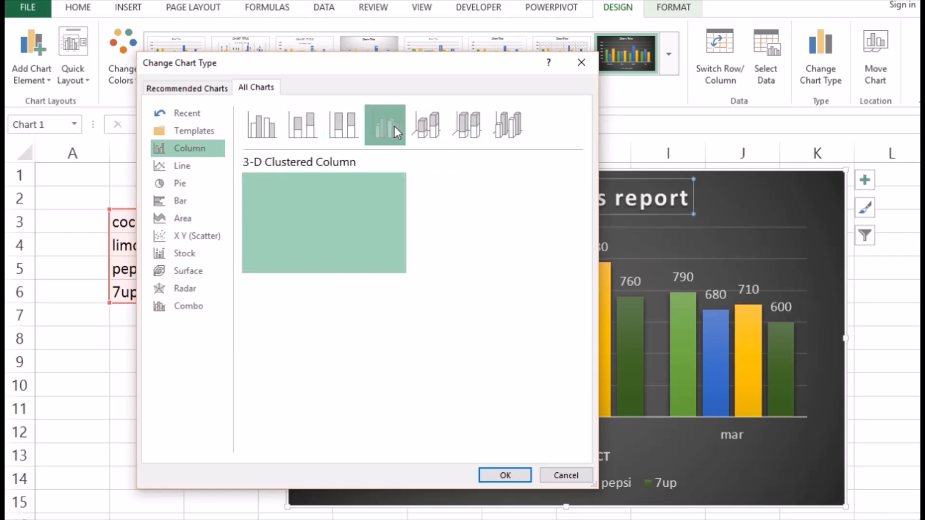
pyautogui.click(513, 131)
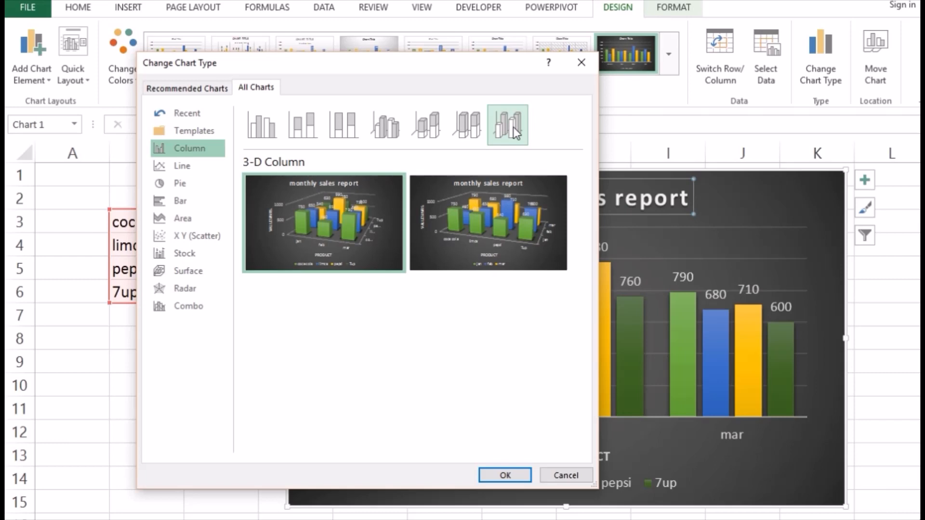
pyautogui.click(503, 474)
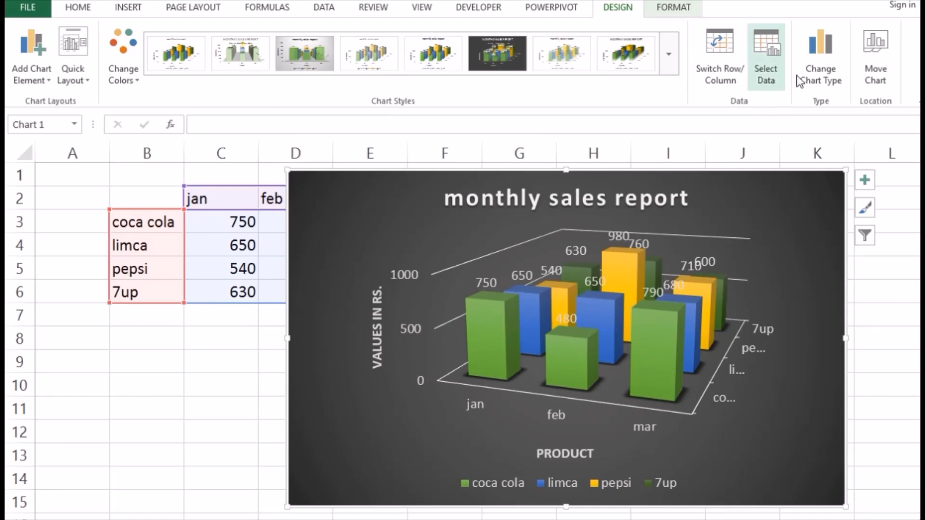
# Change the chart type to Clustered Bar, keeping the months as categories.
pyautogui.click(820, 63)
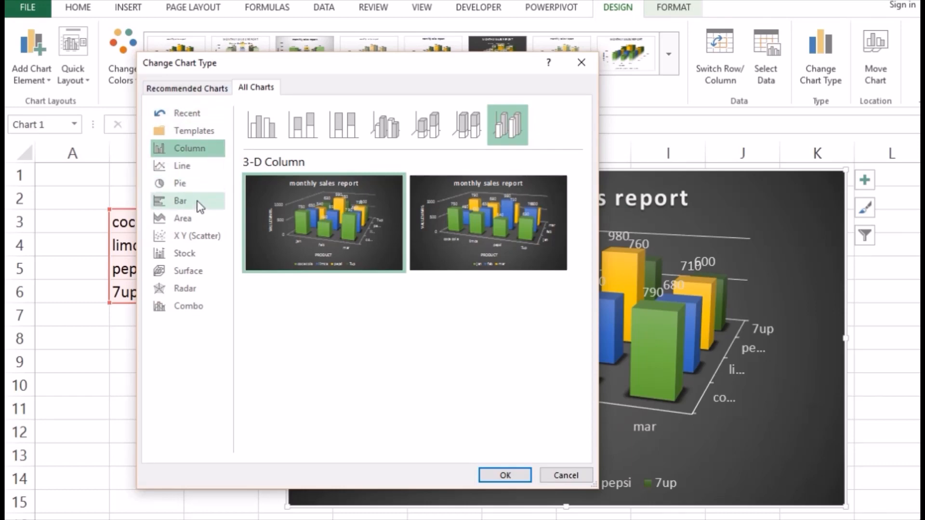
pyautogui.click(181, 201)
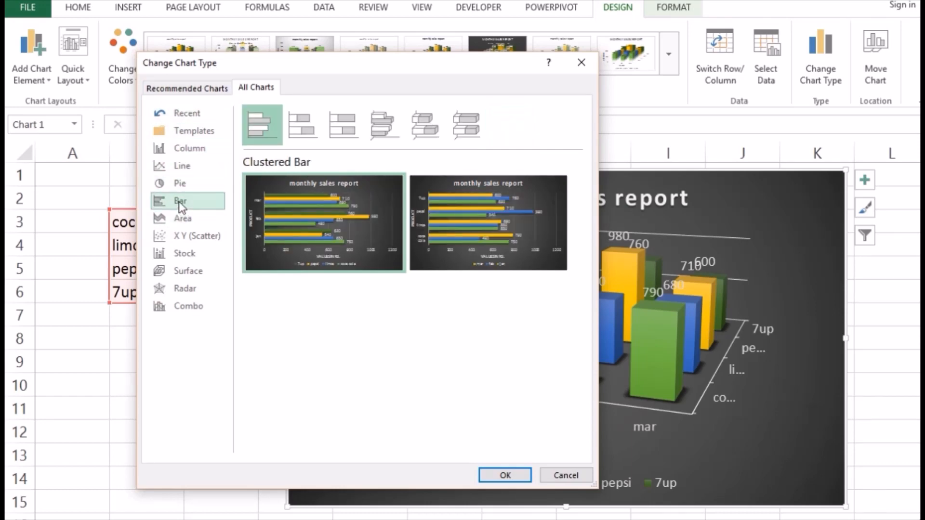
pyautogui.click(504, 475)
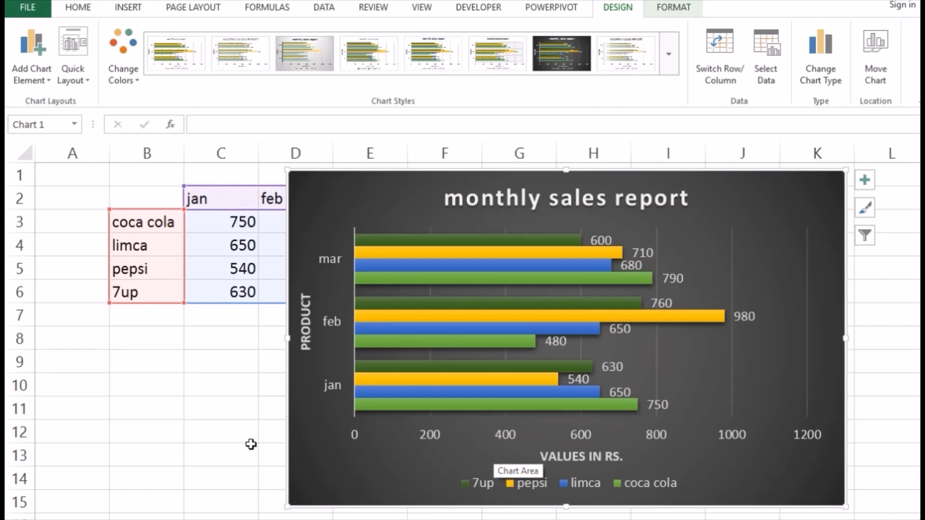
# Move the bar chart to a new sheet named Chart1.
pyautogui.click(875, 73)
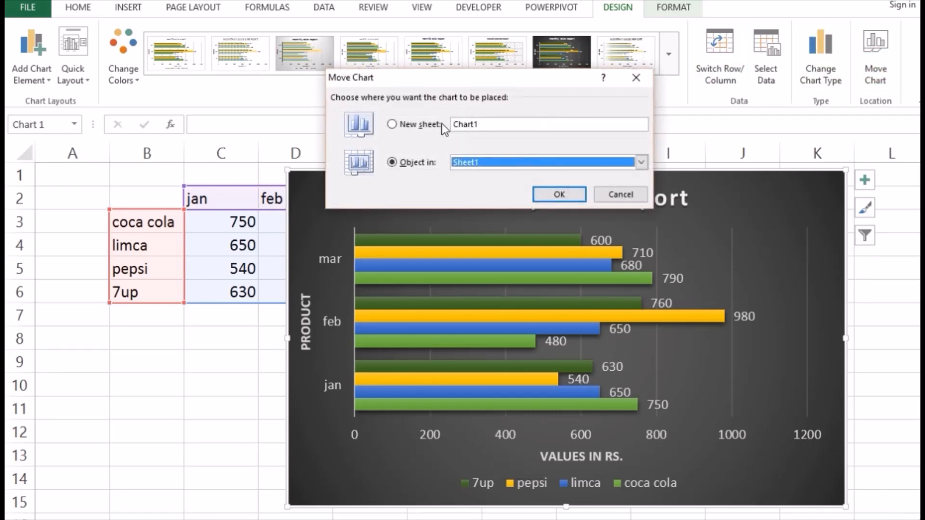
pyautogui.click(420, 124)
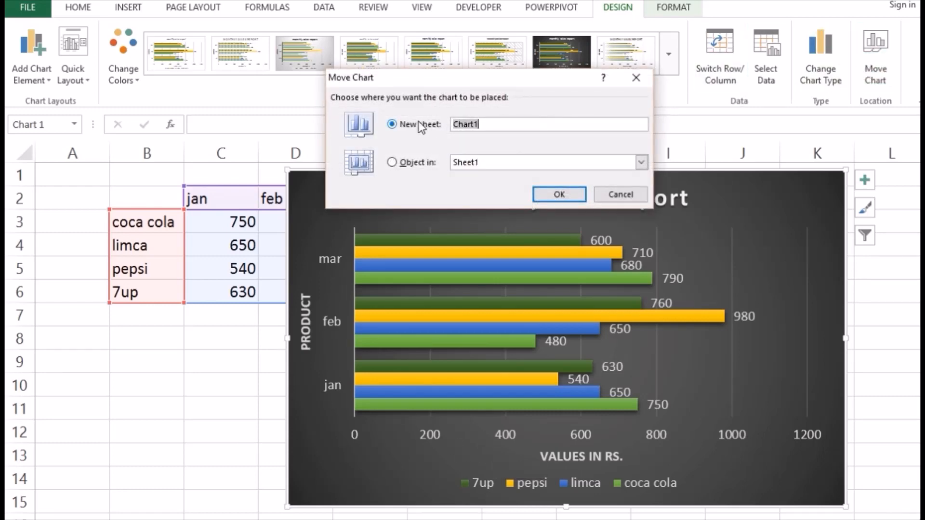
pyautogui.click(553, 195)
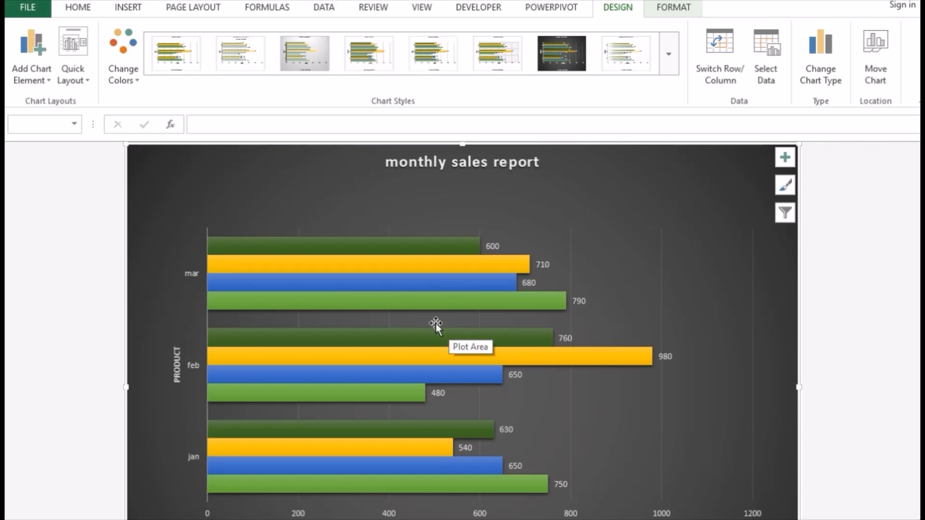
# Move the bar chart back into Sheet1 as an object and reposition it to the right of the jan column.
pyautogui.click(875, 62)
pyautogui.click(416, 162)
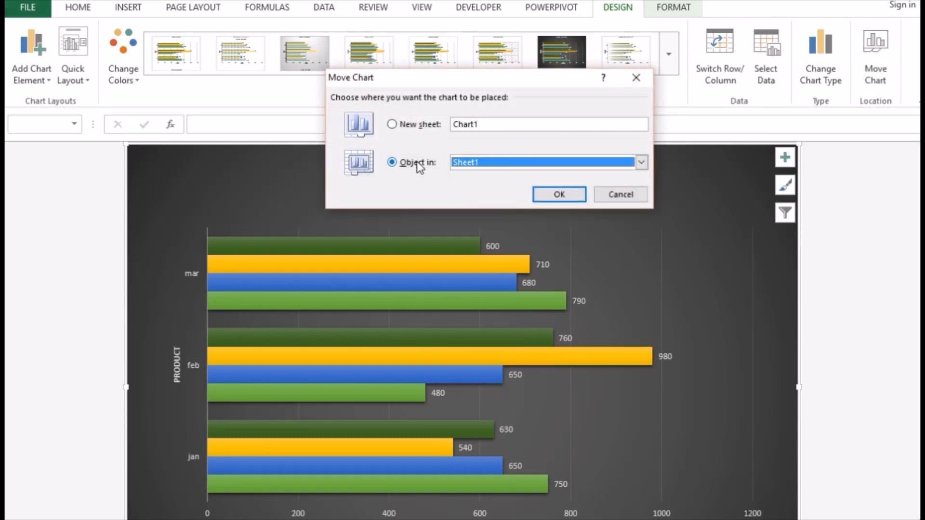
pyautogui.click(544, 195)
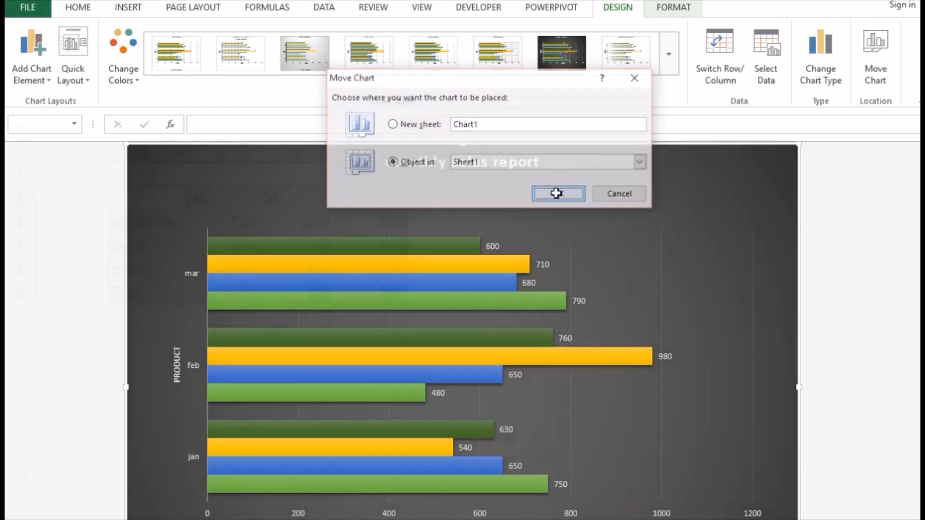
pyautogui.moveTo(646, 262); pyautogui.dragTo(733, 181)
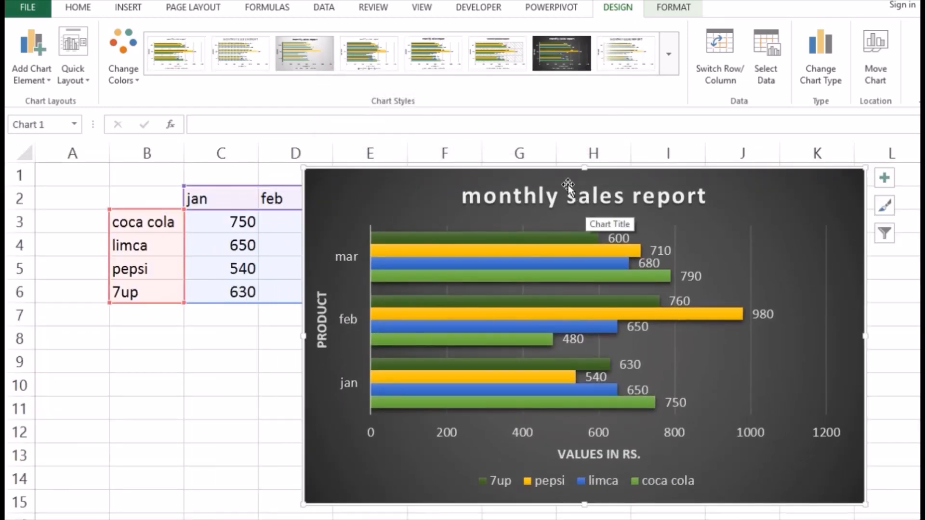
# Fill the bar chart's background with the medium blue theme color.
pyautogui.click(672, 10)
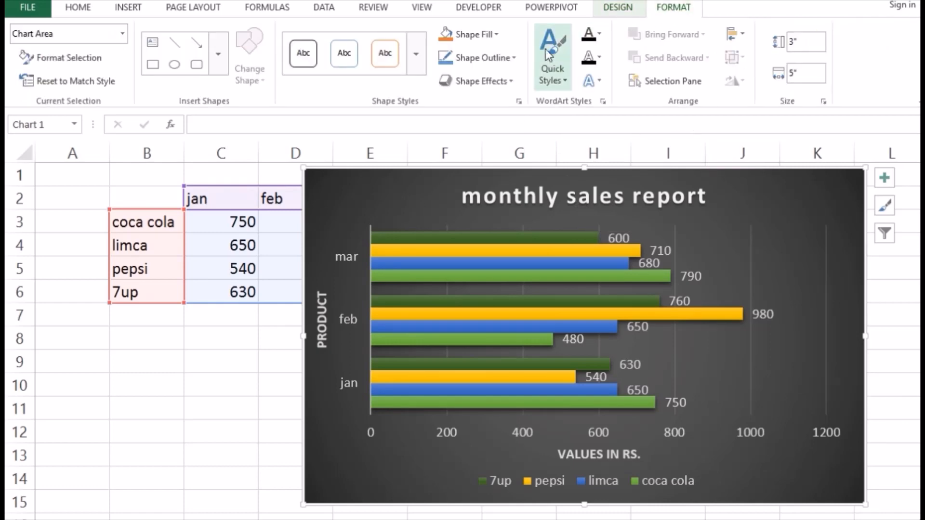
pyautogui.click(494, 34)
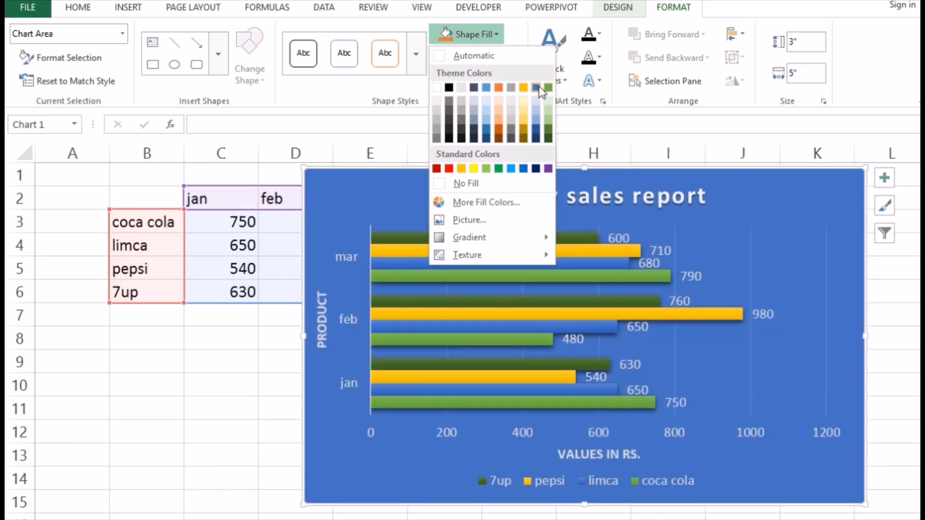
pyautogui.click(535, 88)
# Enlarge the "monthly sales report" chart title to font size 20.
pyautogui.click(597, 200)
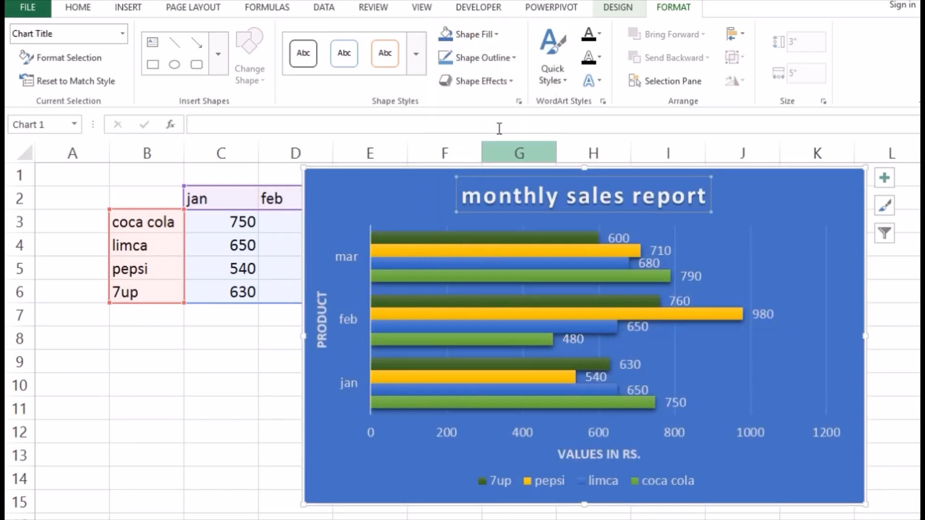
pyautogui.click(86, 11)
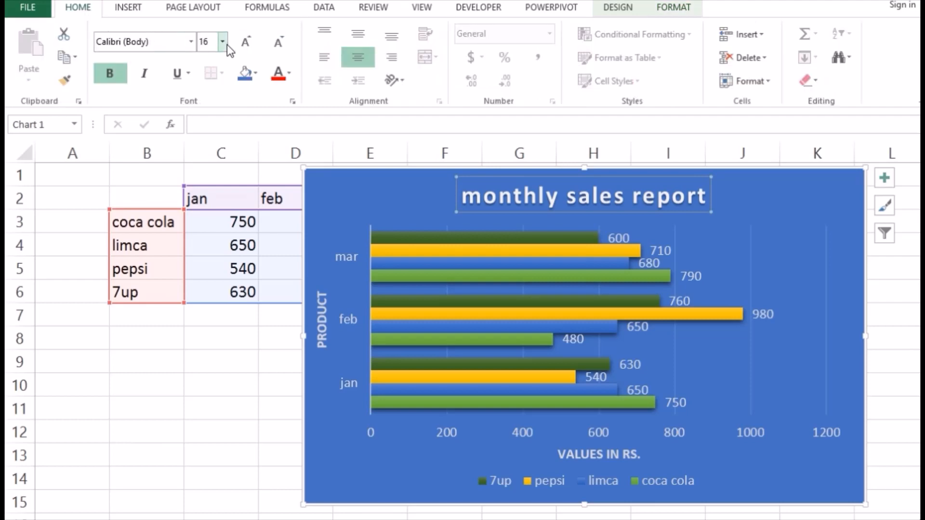
pyautogui.click(246, 41)
pyautogui.click(245, 42)
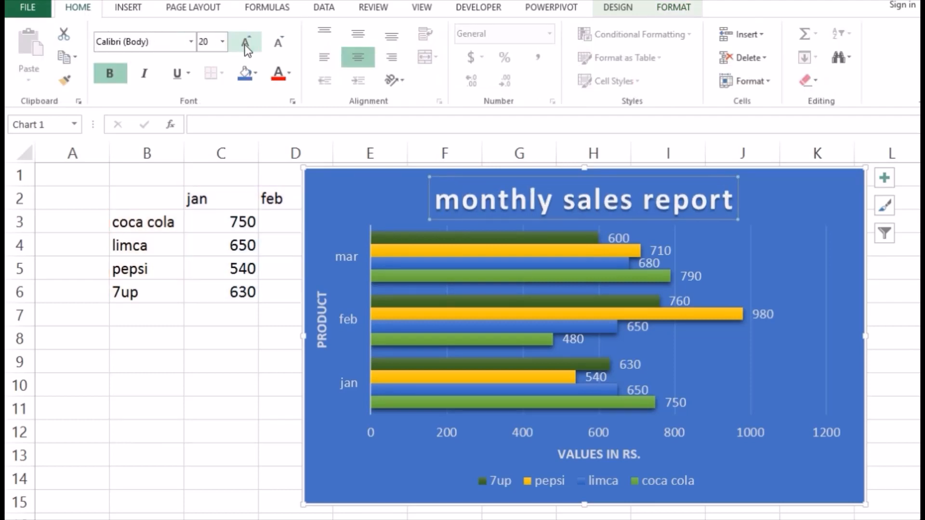
pyautogui.click(774, 221)
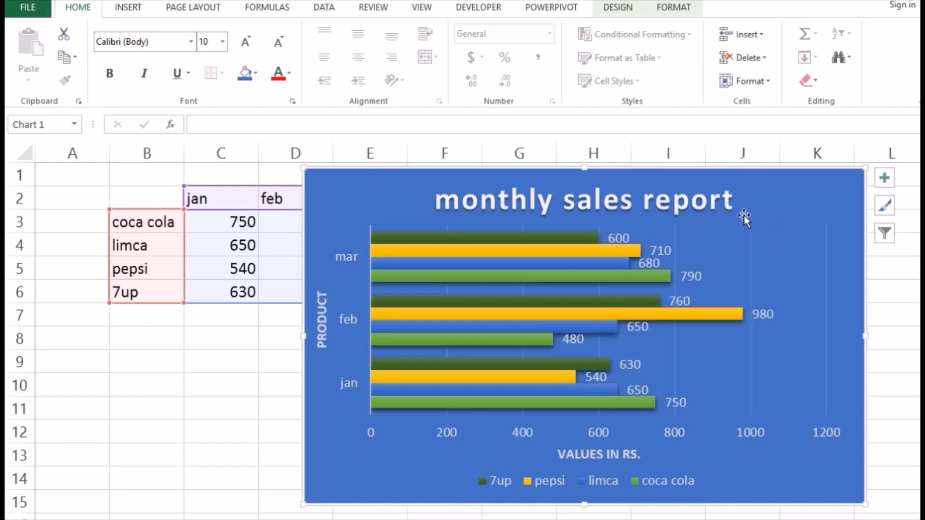
pyautogui.click(621, 7)
pyautogui.click(673, 8)
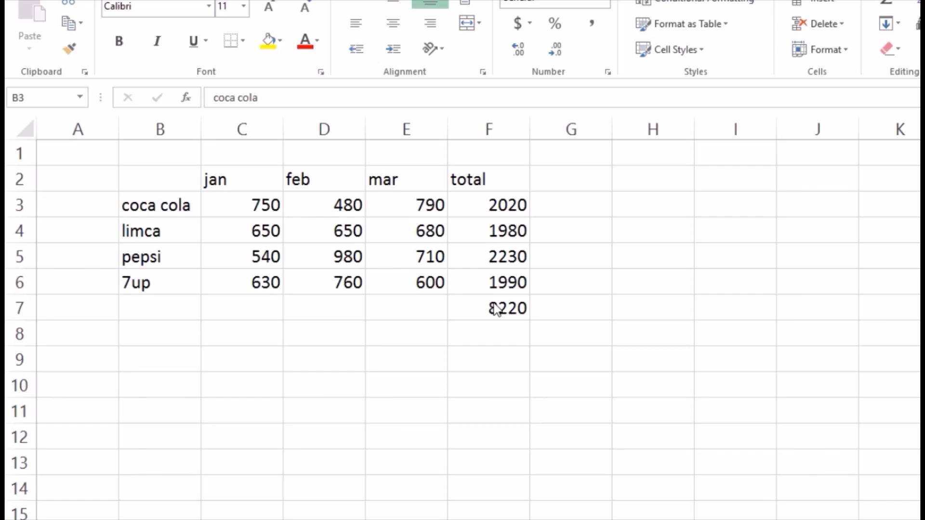
# Select the drink names in B3:B6 together with their totals in F3:F6.
pyautogui.click(491, 202)
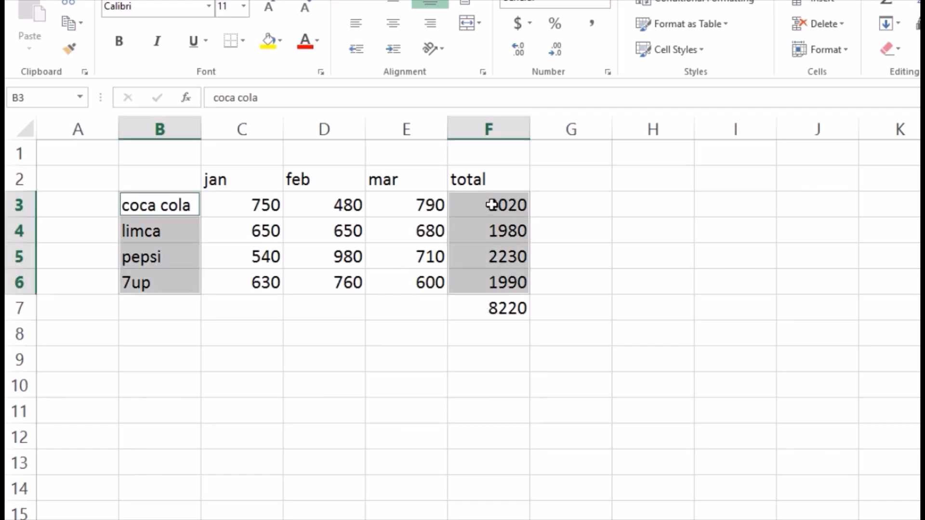
pyautogui.moveTo(492, 203); pyautogui.dragTo(491, 282)
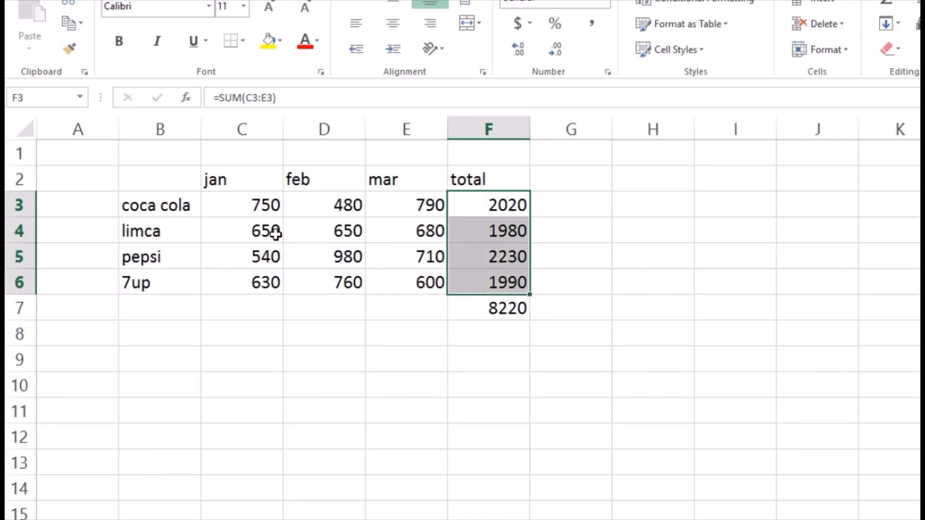
pyautogui.moveTo(178, 205); pyautogui.dragTo(174, 282)
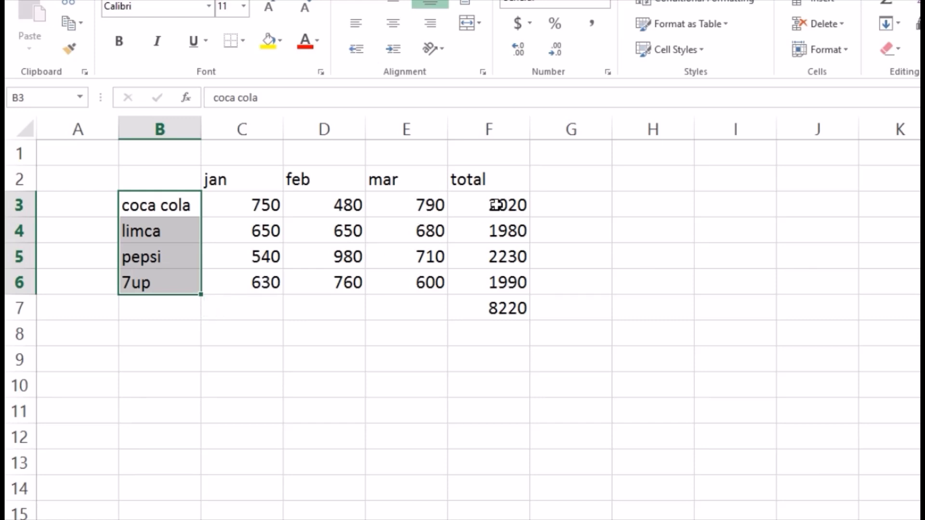
pyautogui.moveTo(496, 204); pyautogui.dragTo(496, 278)
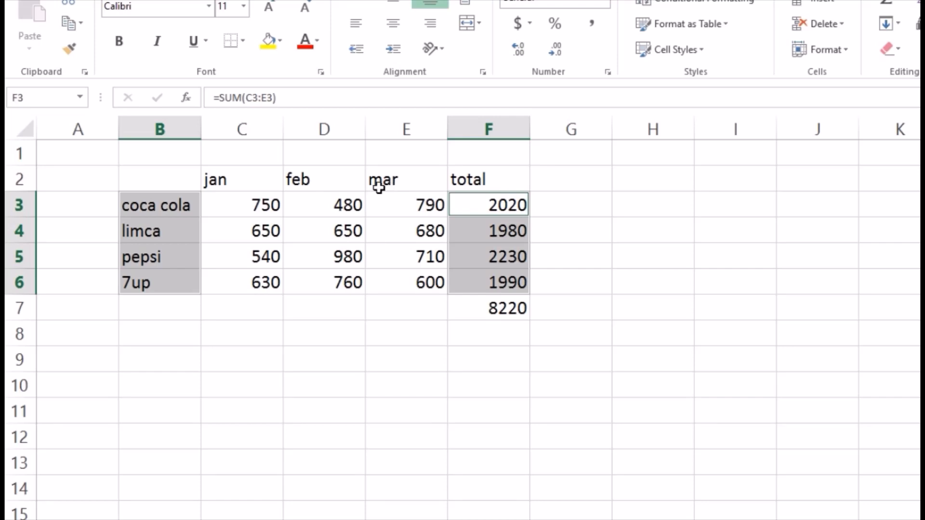
# Insert a 3-D Pie chart of the selected drink names and totals.
pyautogui.click(102, 1)
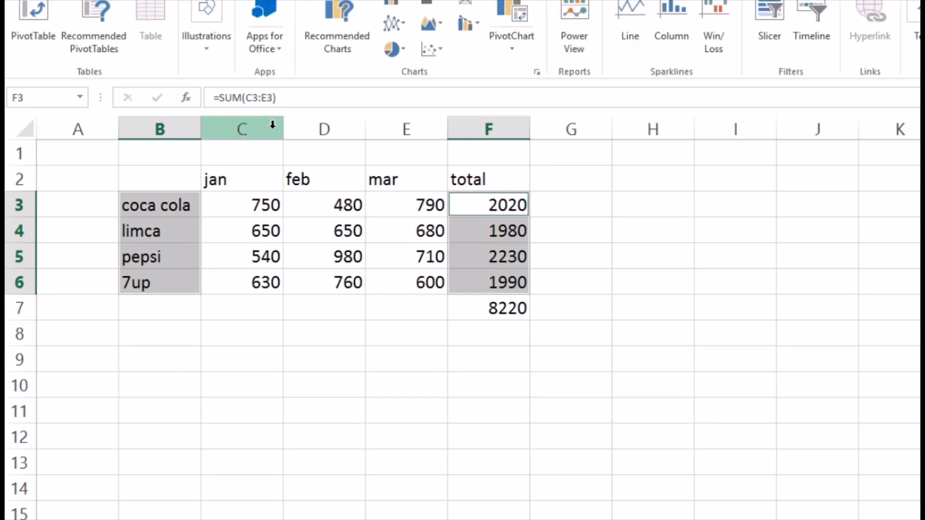
pyautogui.click(536, 75)
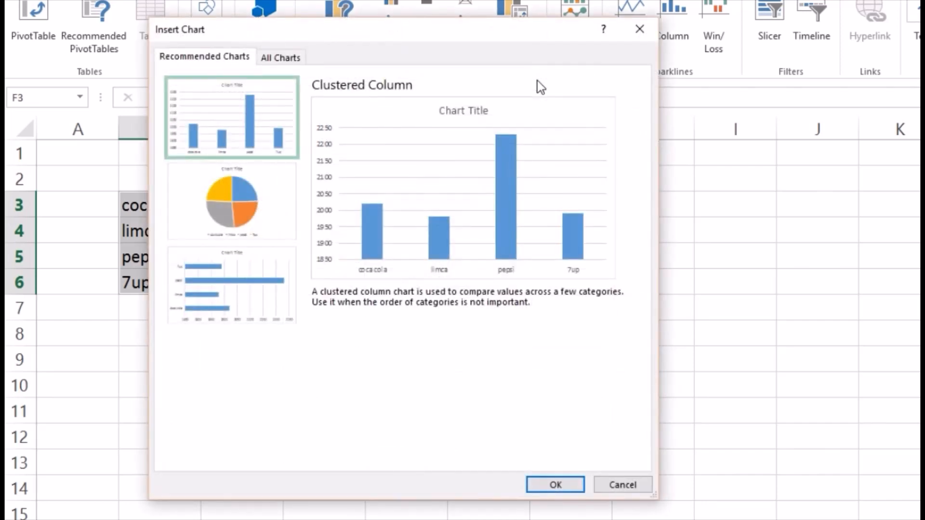
pyautogui.click(286, 59)
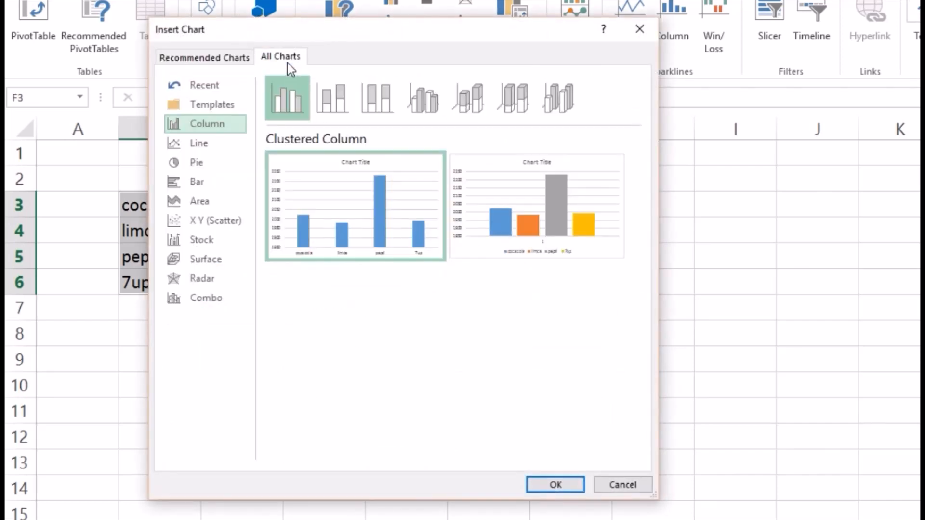
pyautogui.click(203, 161)
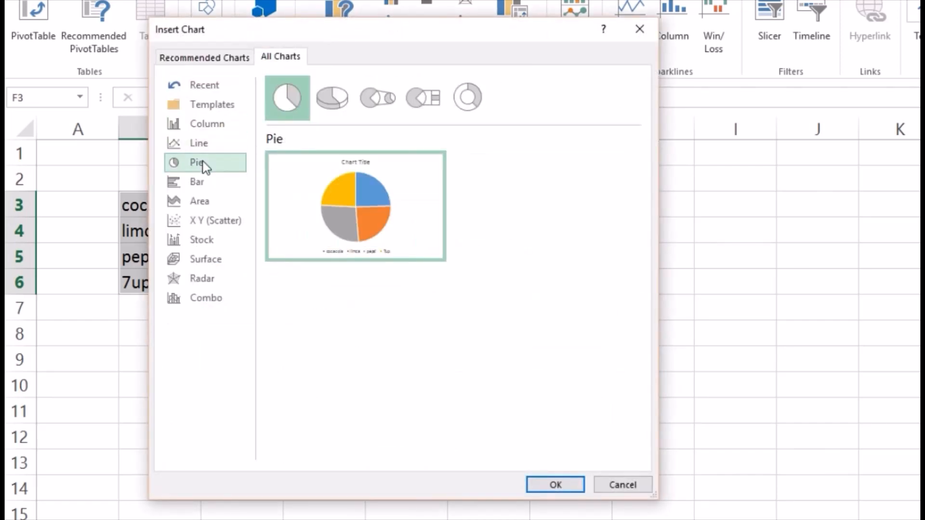
pyautogui.click(331, 109)
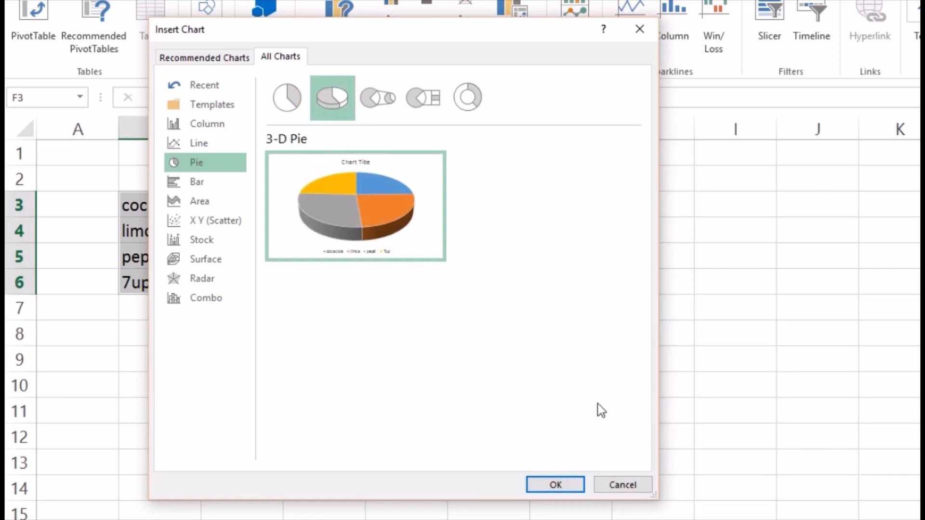
pyautogui.click(564, 486)
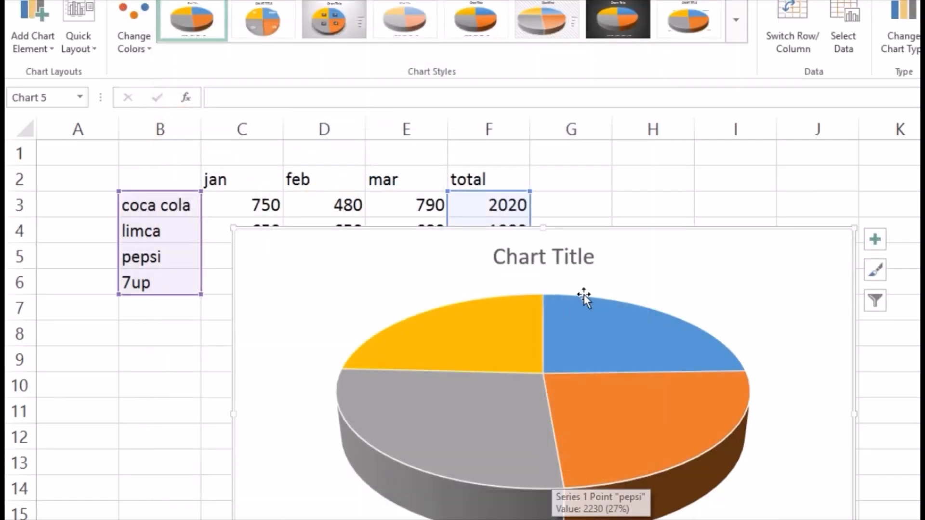
# Move the pie chart up beside the drink names and apply the eighth chart style, with bevelled slices and colored category labels outside.
pyautogui.moveTo(654, 245); pyautogui.dragTo(602, 167)
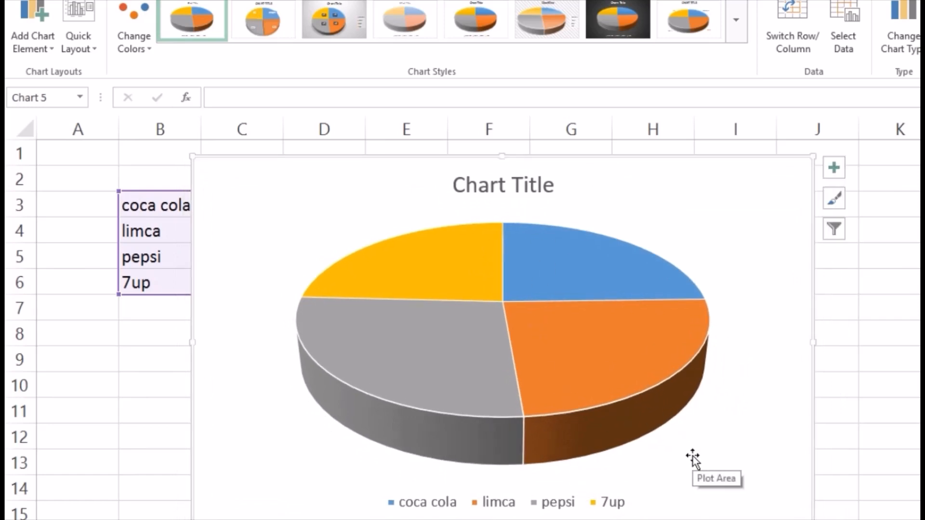
pyautogui.click(734, 26)
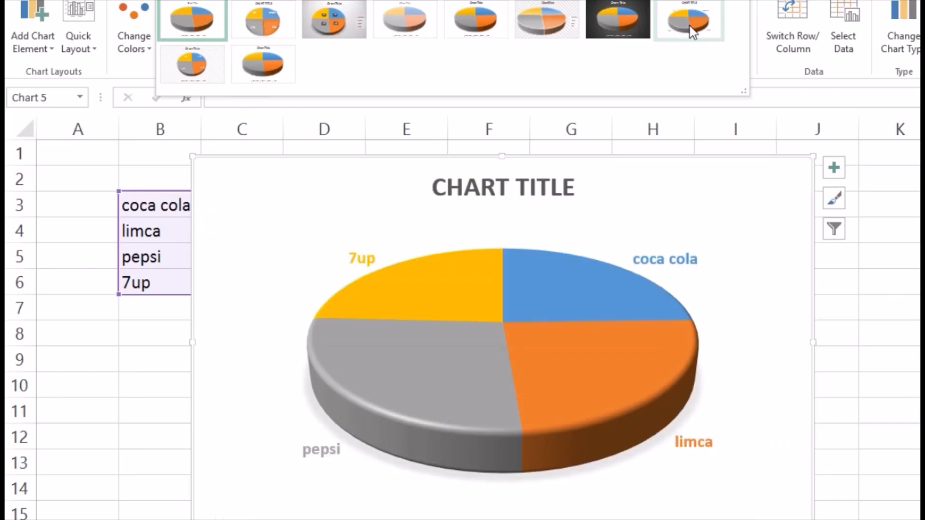
pyautogui.click(692, 32)
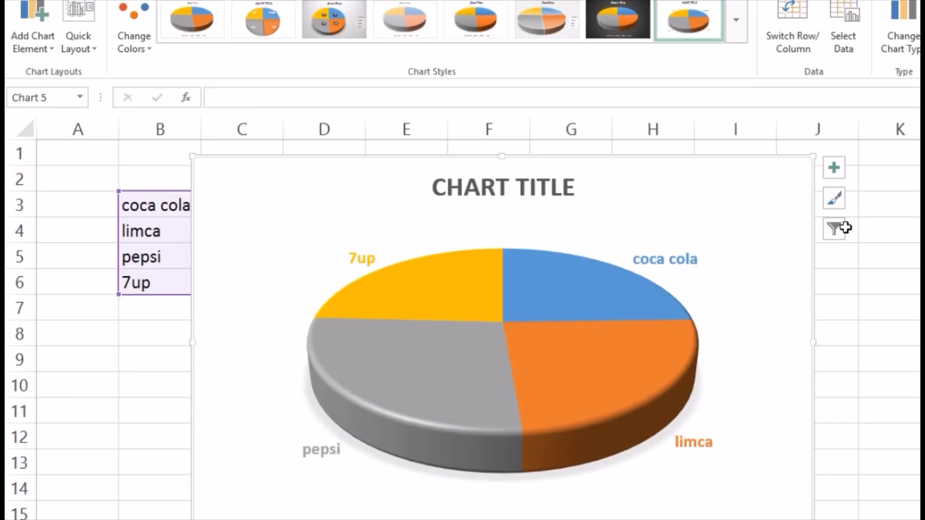
pyautogui.click(141, 44)
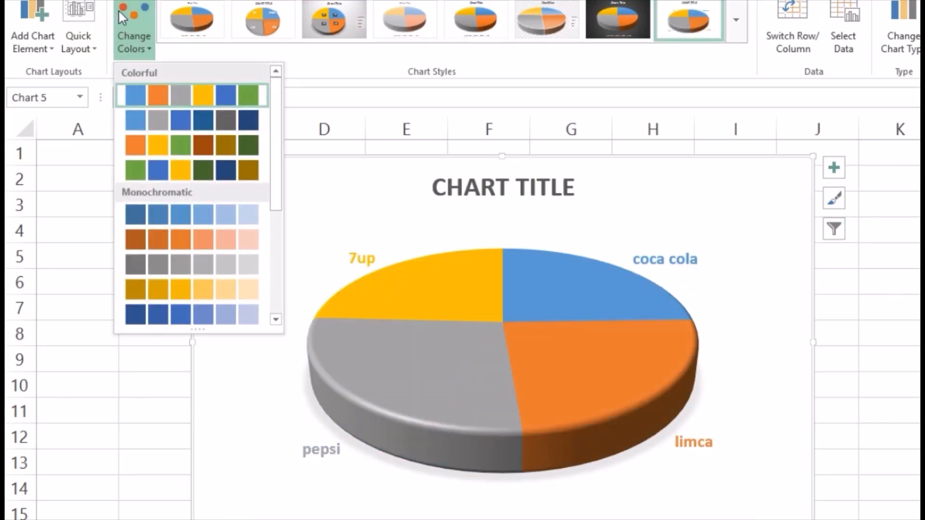
pyautogui.click(87, 43)
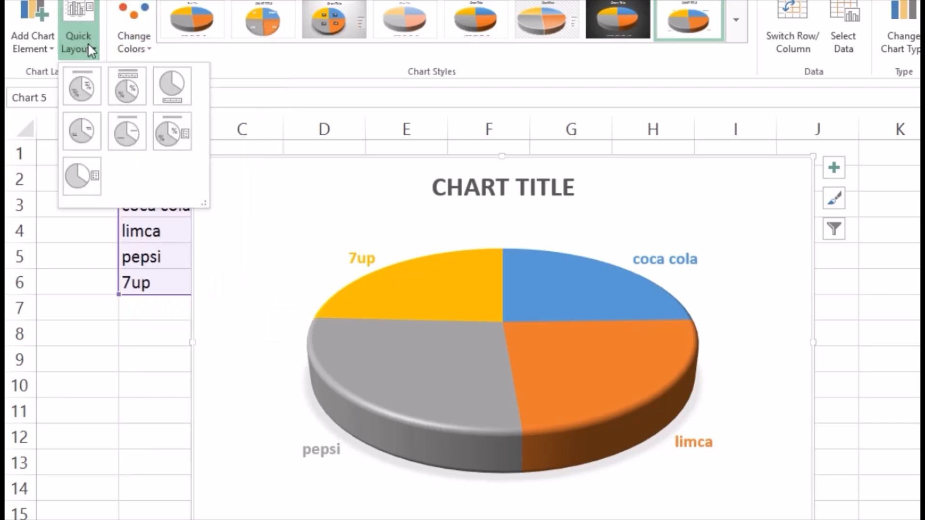
# Add the percentage and value to the pie chart's data labels alongside the category names.
pyautogui.click(50, 46)
pyautogui.moveTo(66, 88)
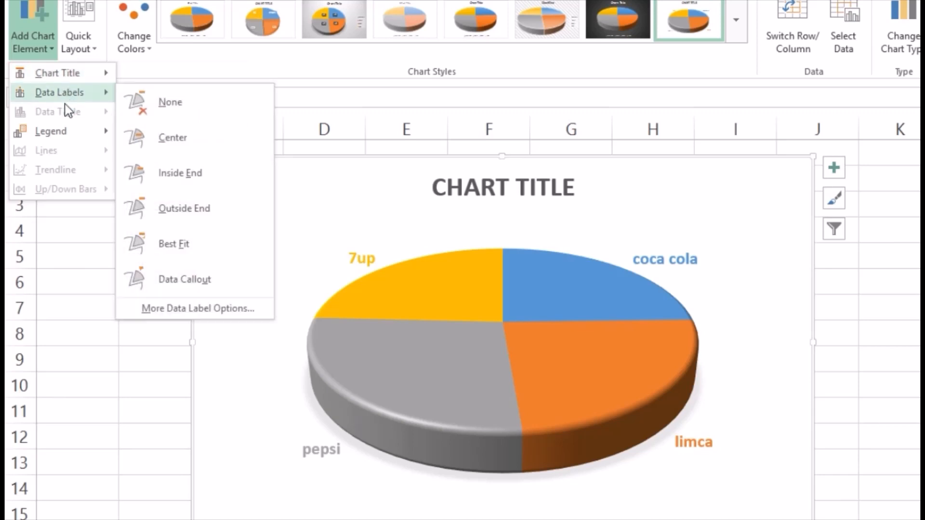
pyautogui.moveTo(61, 132)
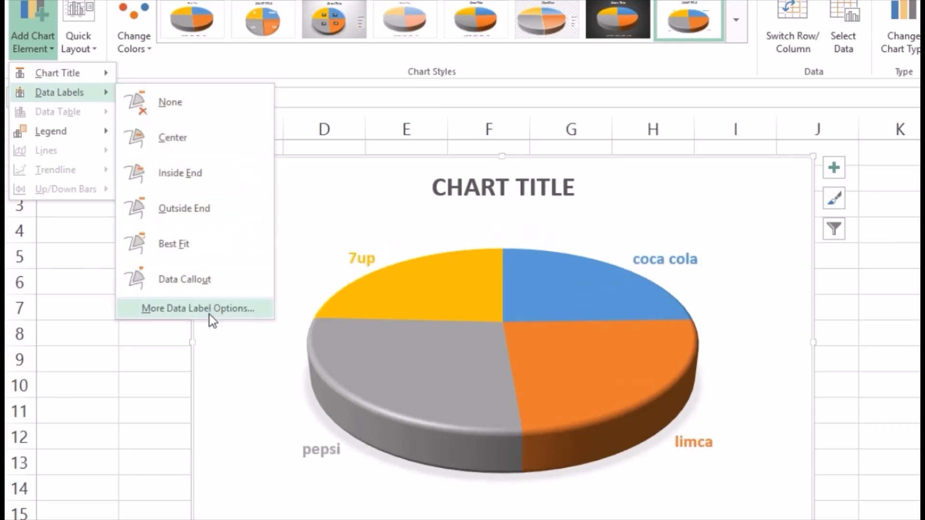
pyautogui.click(209, 313)
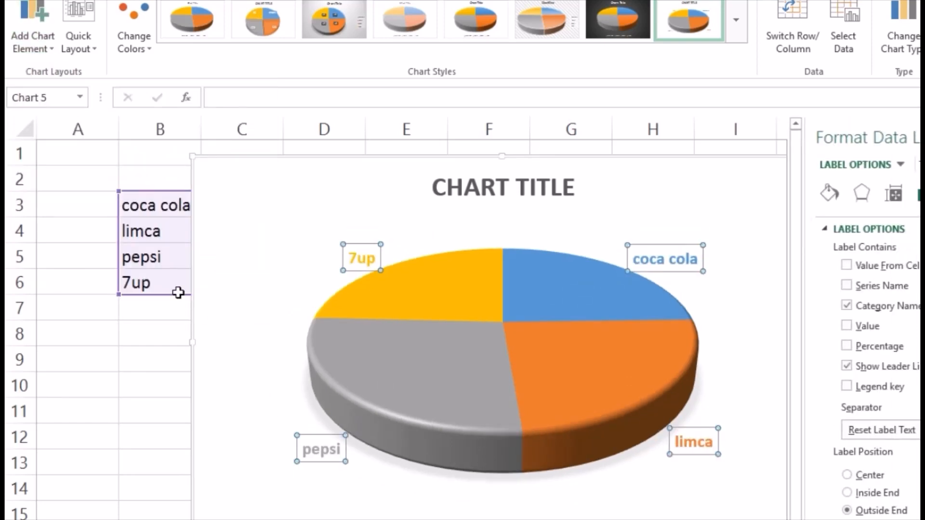
pyautogui.click(846, 346)
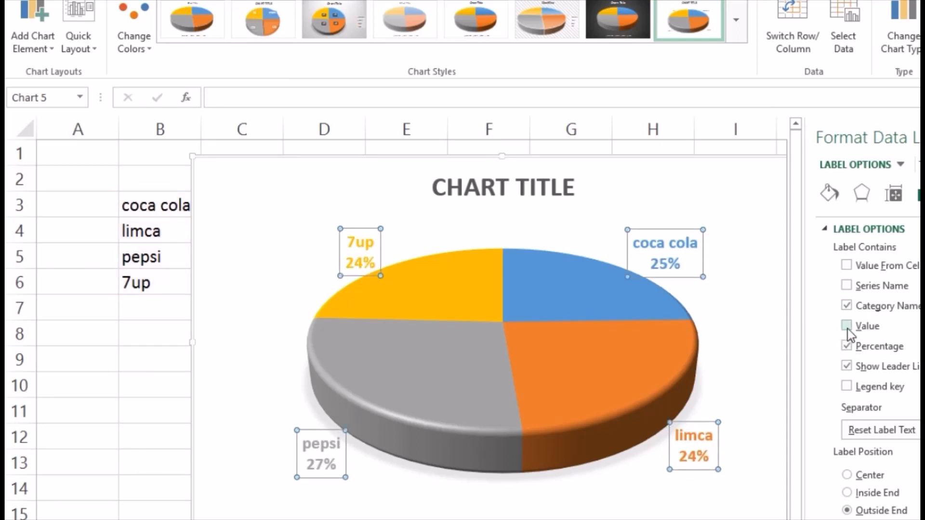
pyautogui.click(847, 326)
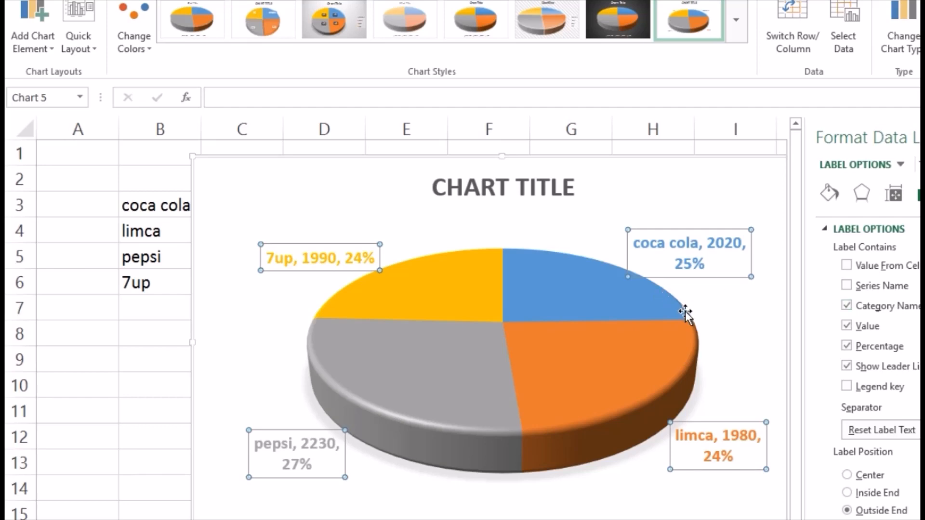
pyautogui.moveTo(685, 313)
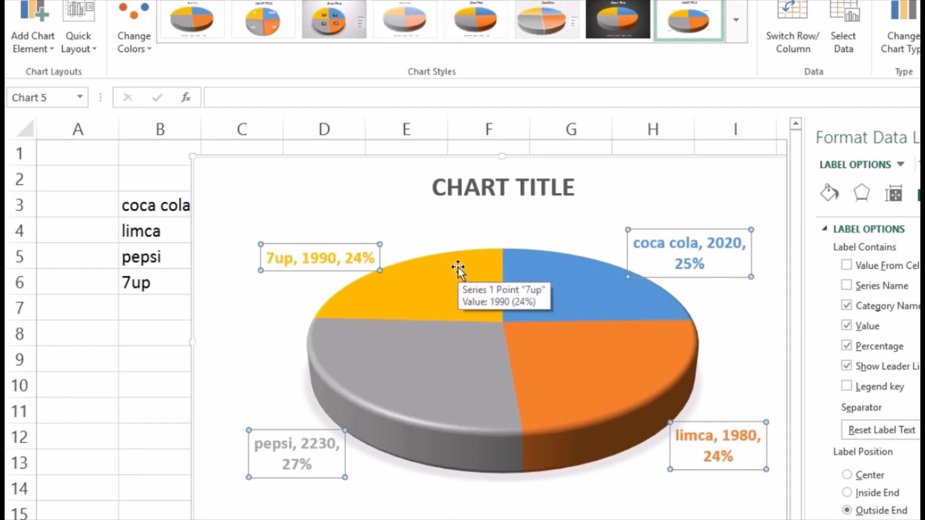
pyautogui.click(443, 231)
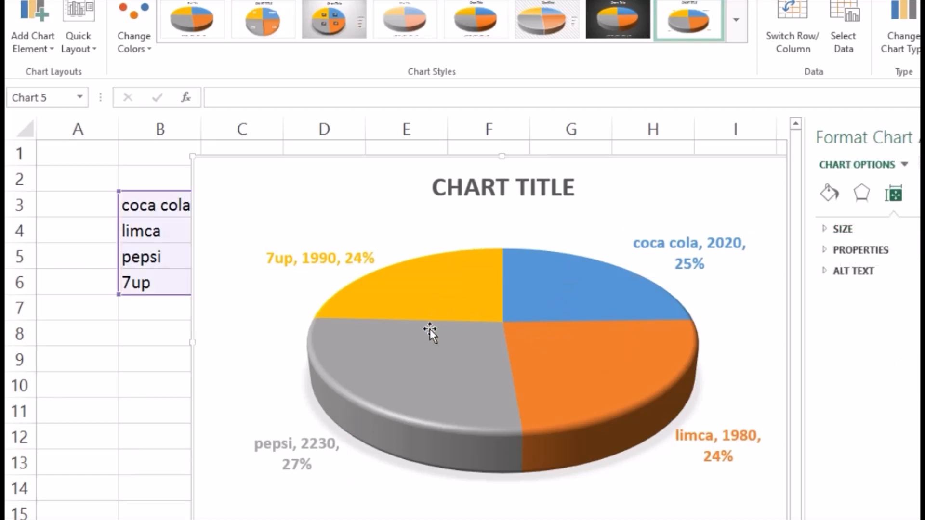
# Select only the pepsi slice and pull it outward, away from the rest of the pie.
pyautogui.moveTo(430, 349)
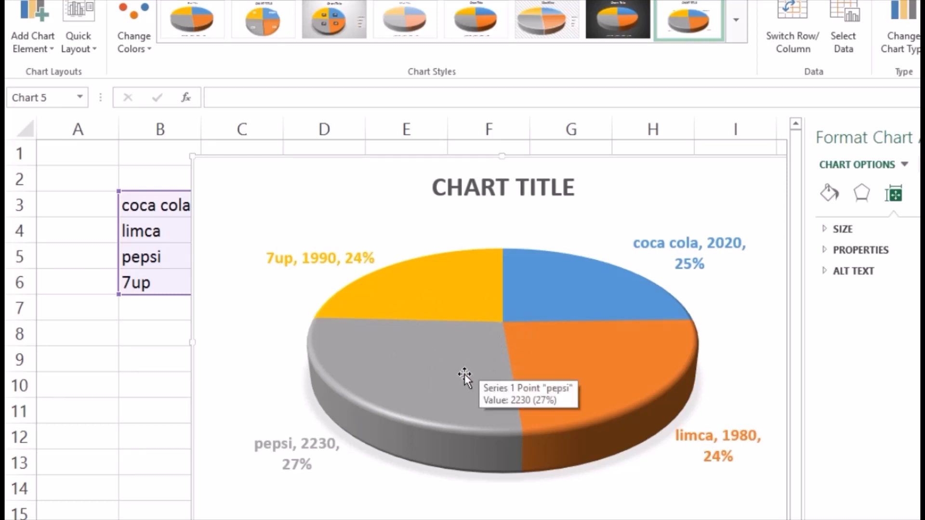
pyautogui.click(437, 375)
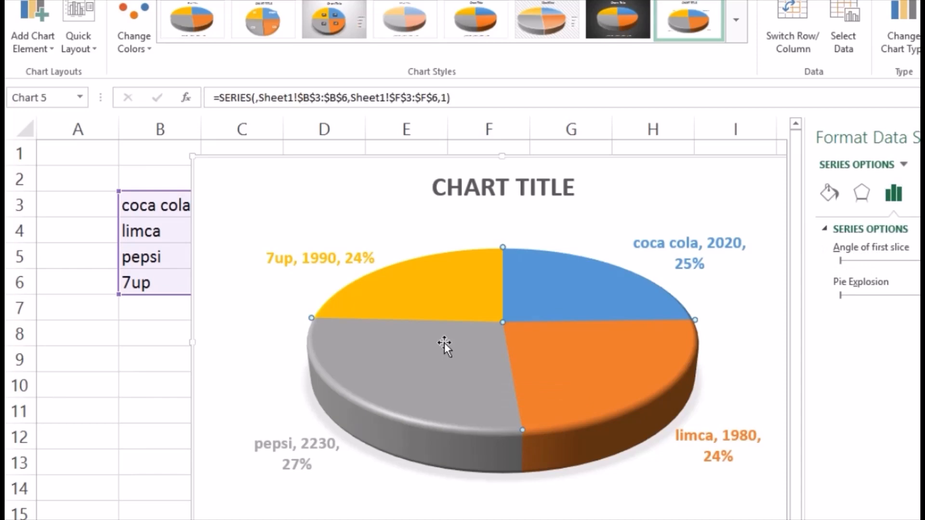
pyautogui.moveTo(534, 383)
pyautogui.moveTo(489, 386)
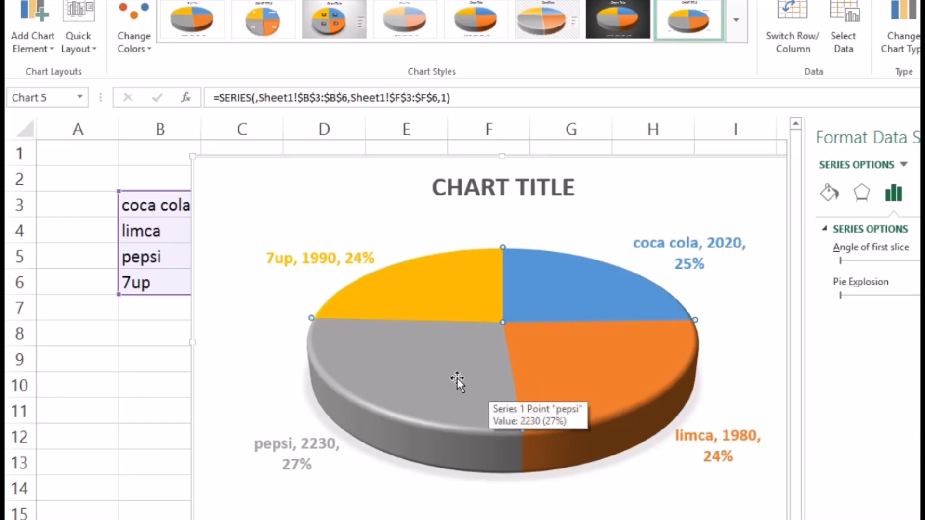
pyautogui.click(432, 375)
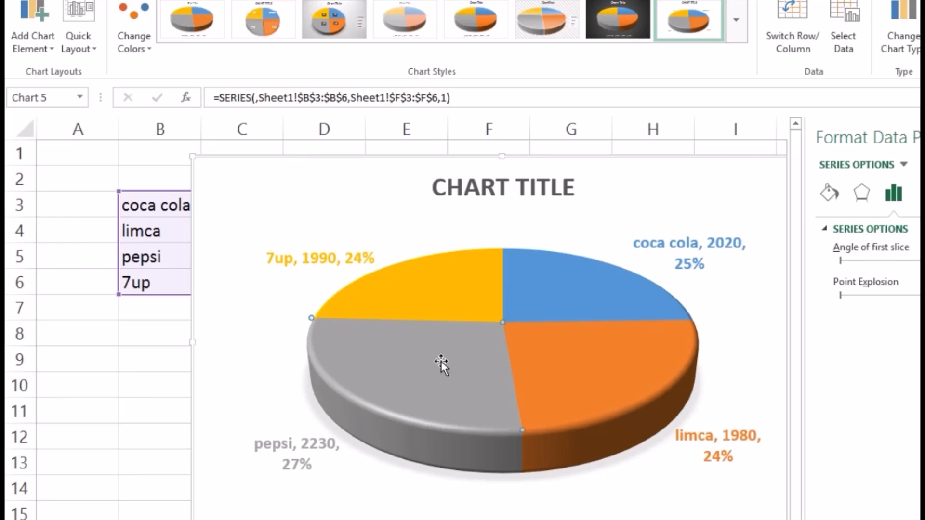
pyautogui.moveTo(441, 361); pyautogui.dragTo(372, 411)
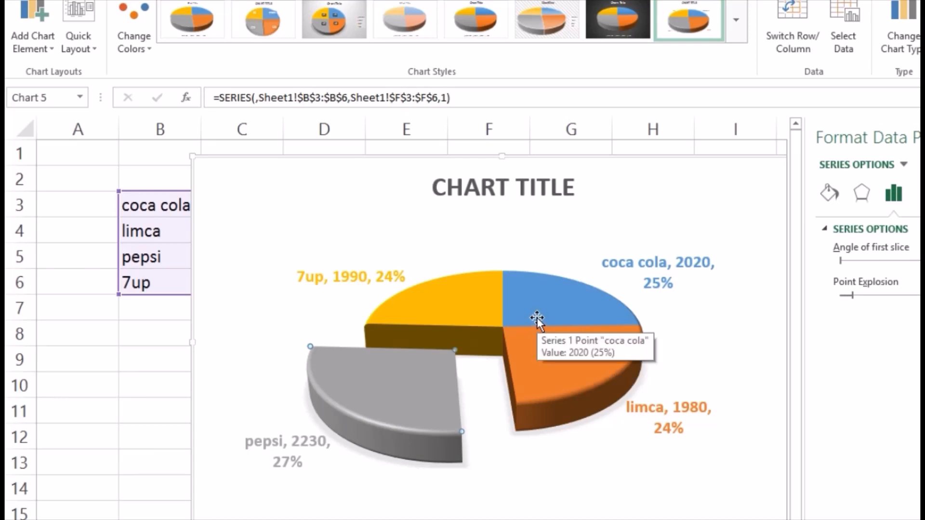
# Try to pull out the coca cola slice, and push the pepsi slice back into the pie.
pyautogui.moveTo(541, 309); pyautogui.dragTo(559, 316)
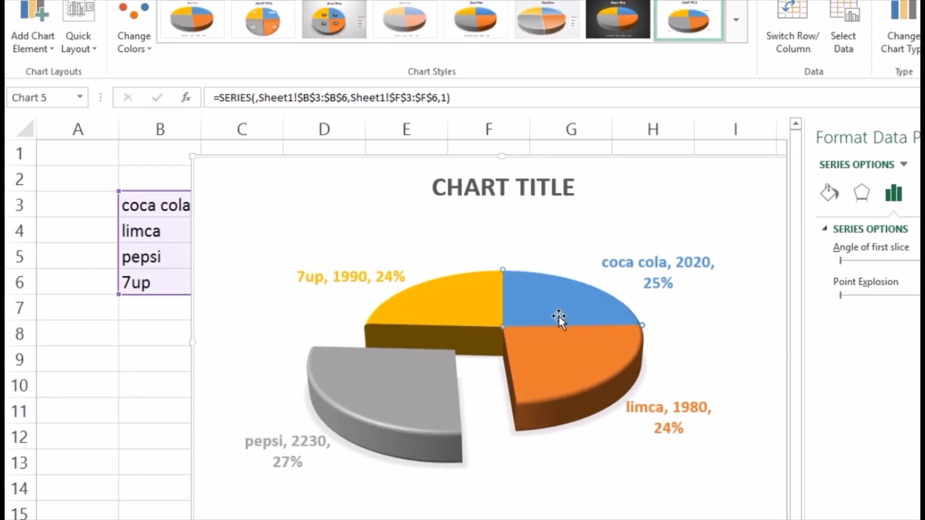
pyautogui.moveTo(424, 380); pyautogui.dragTo(488, 354)
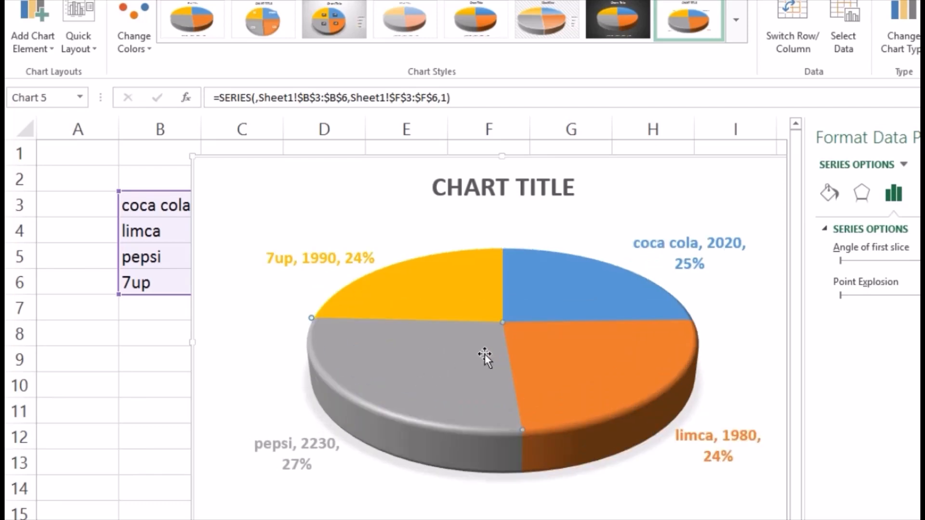